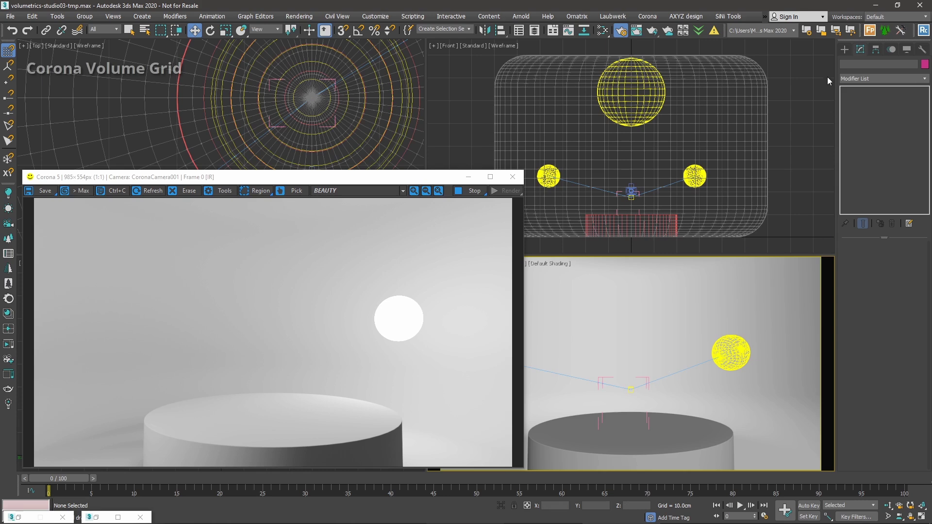
Place a Corona VolumeGrid object on the pedestal in the camera view and deselect it
{"action": "left_click", "coordinate": [845, 50]}
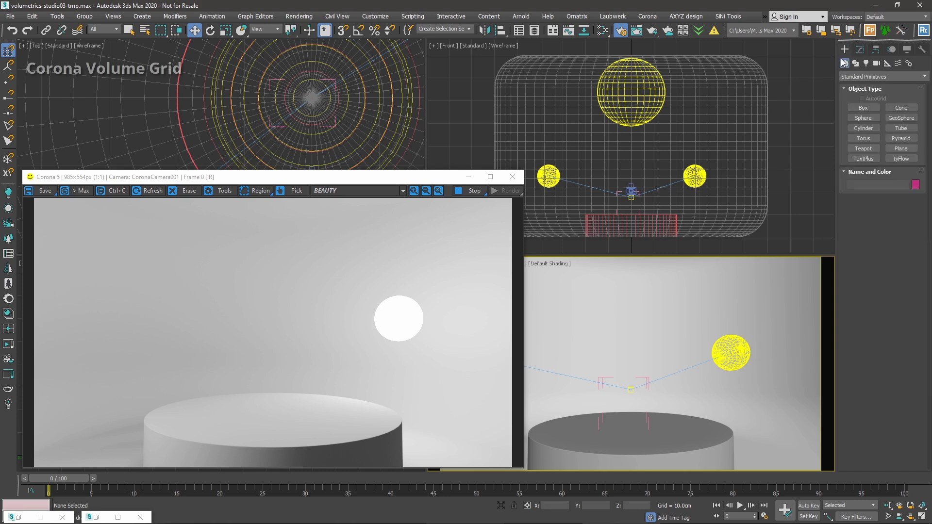
{"action": "left_click", "coordinate": [857, 76]}
{"action": "scroll", "coordinate": [868, 167], "scroll_direction": "down", "scroll_amount": 3}
{"action": "left_click", "coordinate": [867, 196]}
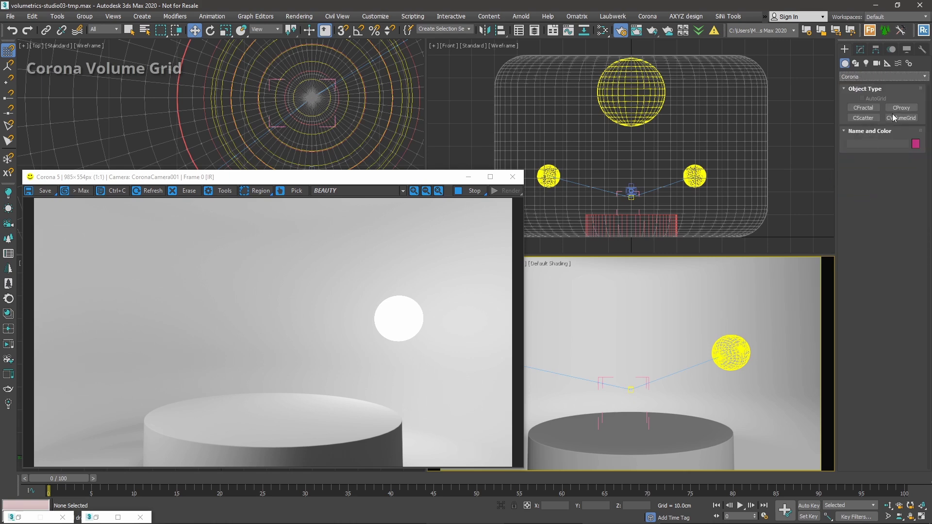
{"action": "left_click", "coordinate": [896, 118]}
{"action": "left_click", "coordinate": [646, 421]}
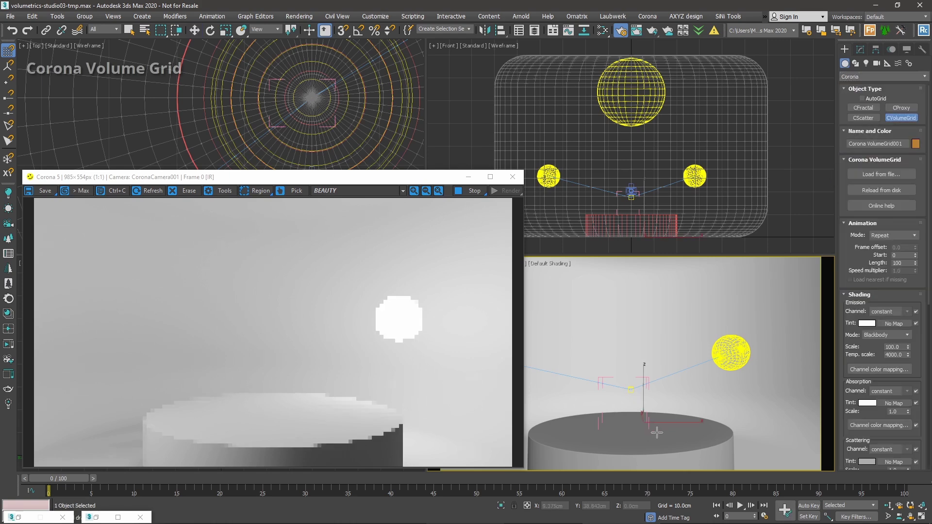
{"action": "right_click", "coordinate": [665, 392]}
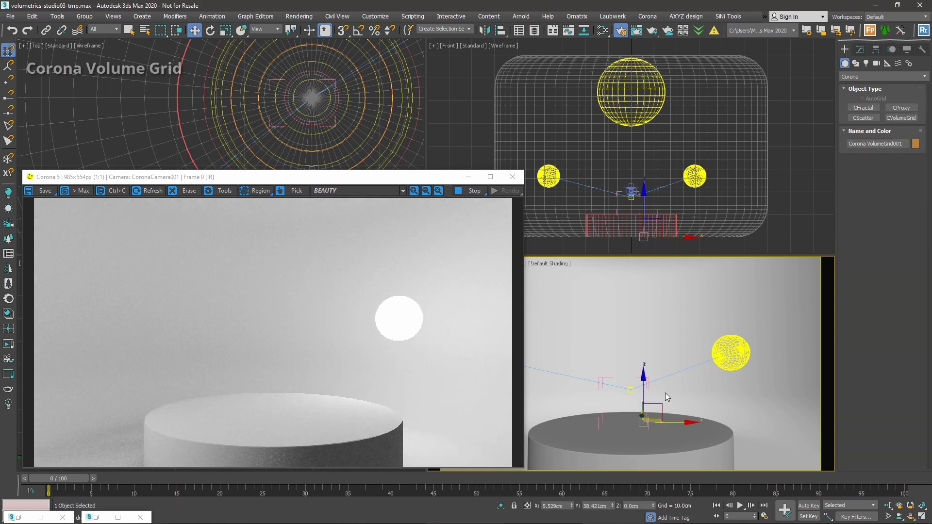
{"action": "left_click", "coordinate": [664, 392]}
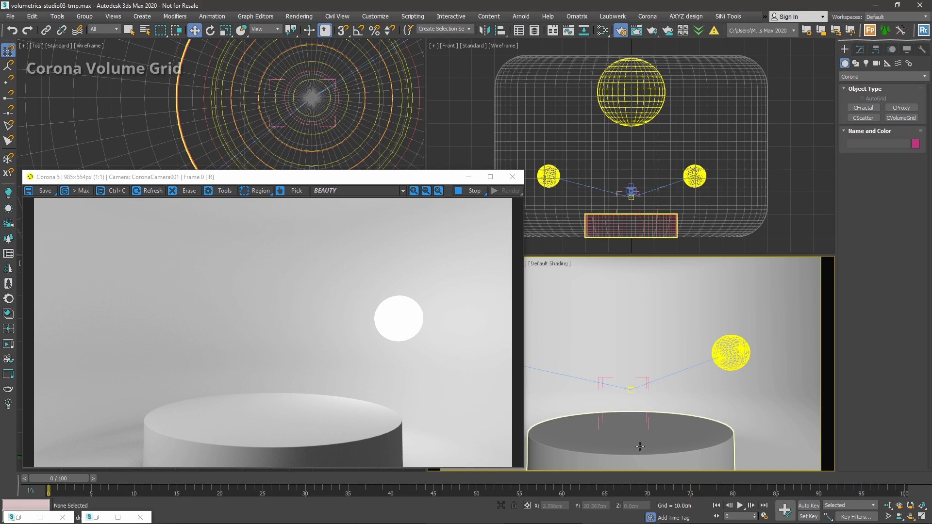
Unhide the Fireball volume grid, select it and show its modifiable parameters
{"action": "right_click", "coordinate": [640, 404]}
{"action": "left_click", "coordinate": [663, 329]}
{"action": "left_click", "coordinate": [48, 100]}
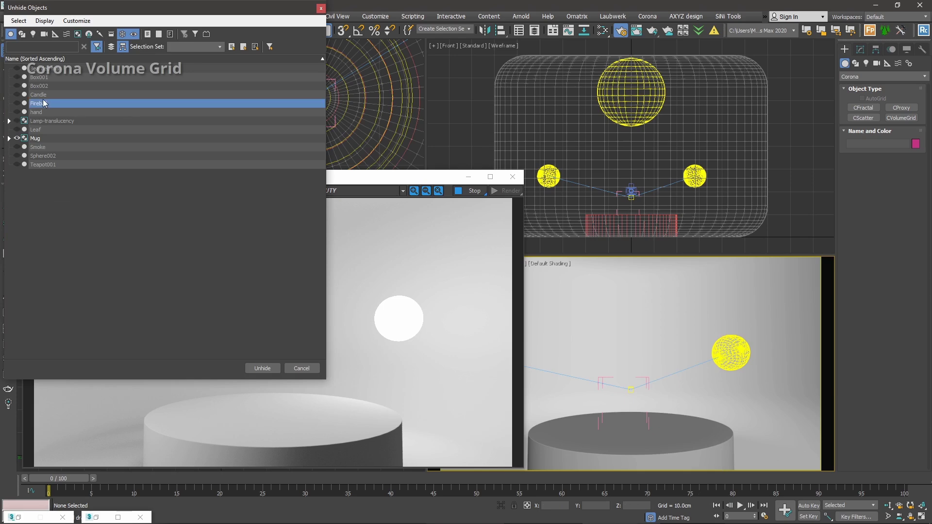
{"action": "double_click", "coordinate": [47, 100]}
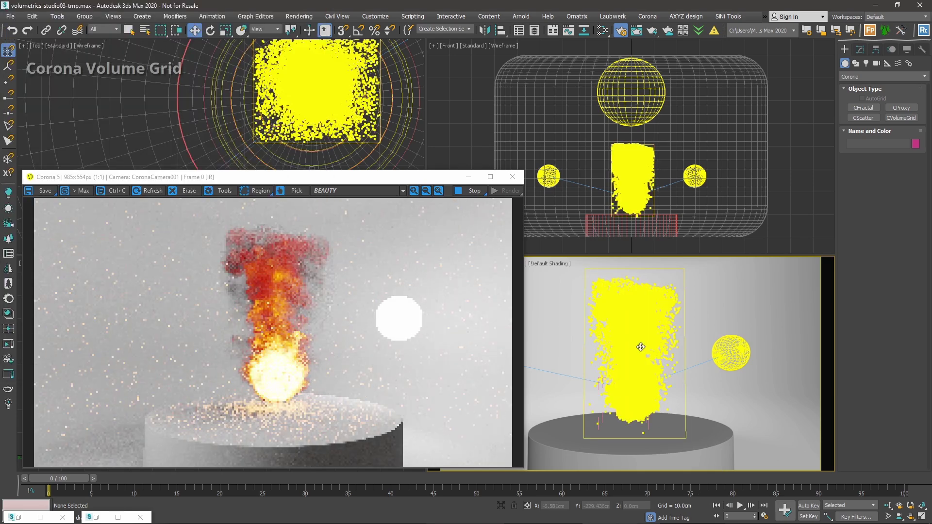
{"action": "left_click", "coordinate": [639, 344]}
{"action": "left_click", "coordinate": [860, 50]}
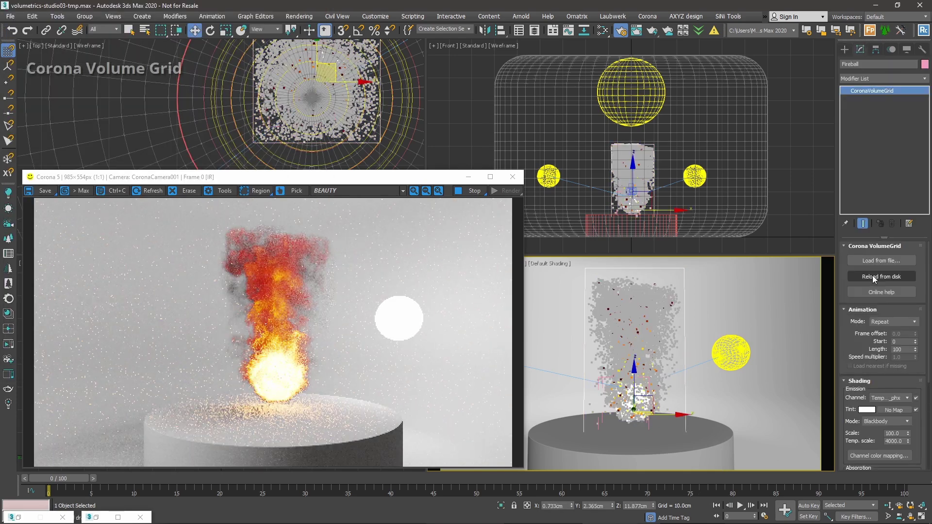
Collapse the Fireball's Animation settings and examine its Emission, Absorption and Scattering shading settings
{"action": "left_click", "coordinate": [855, 309]}
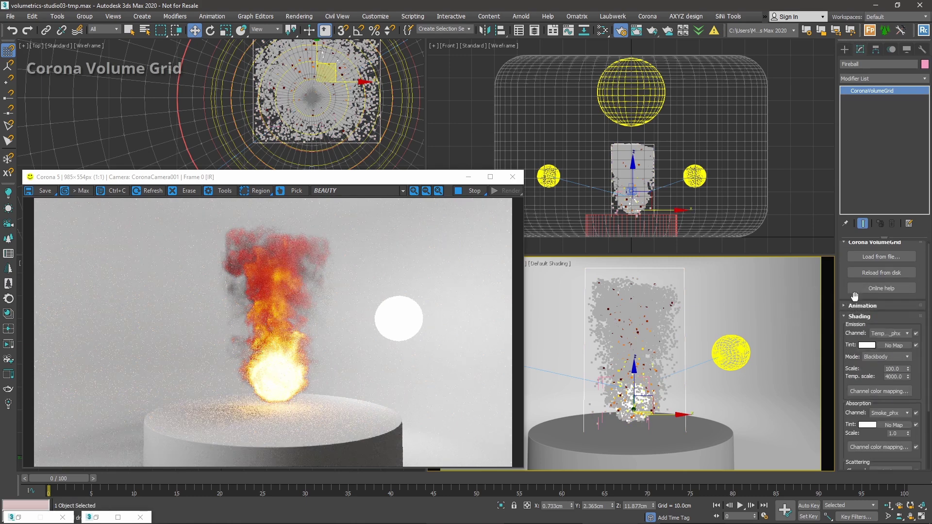
{"action": "scroll", "coordinate": [870, 337], "scroll_direction": "down", "scroll_amount": 1}
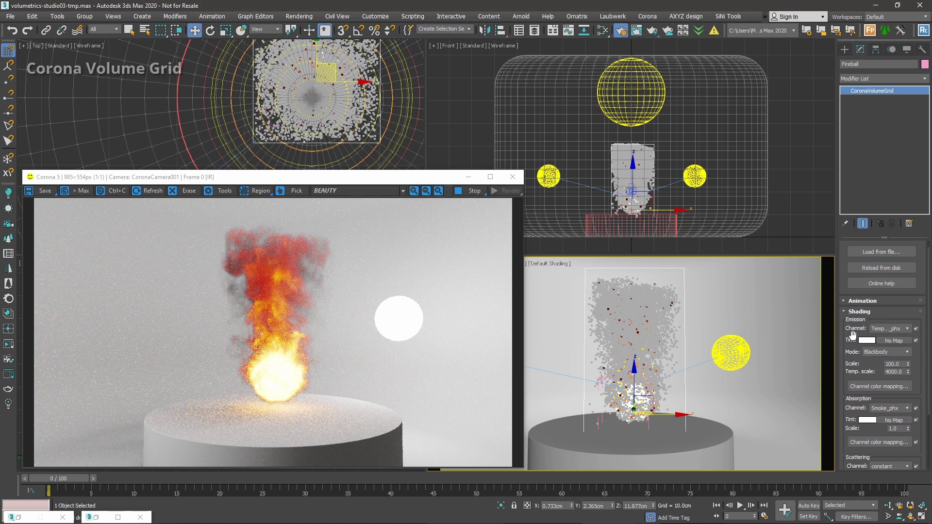
{"action": "scroll", "coordinate": [856, 320], "scroll_direction": "down", "scroll_amount": 2}
{"action": "scroll", "coordinate": [854, 318], "scroll_direction": "down", "scroll_amount": 2}
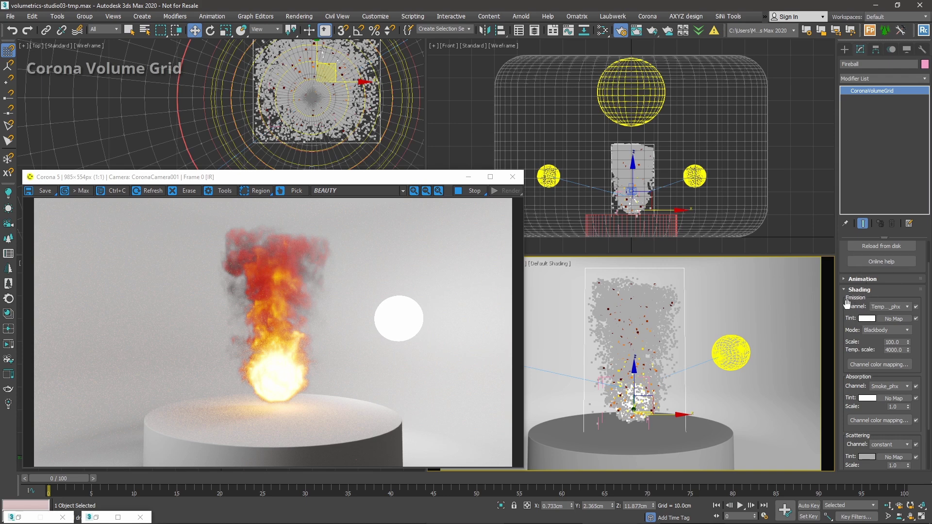
{"action": "left_click_drag", "start_coordinate": [848, 316], "coordinate": [847, 285]}
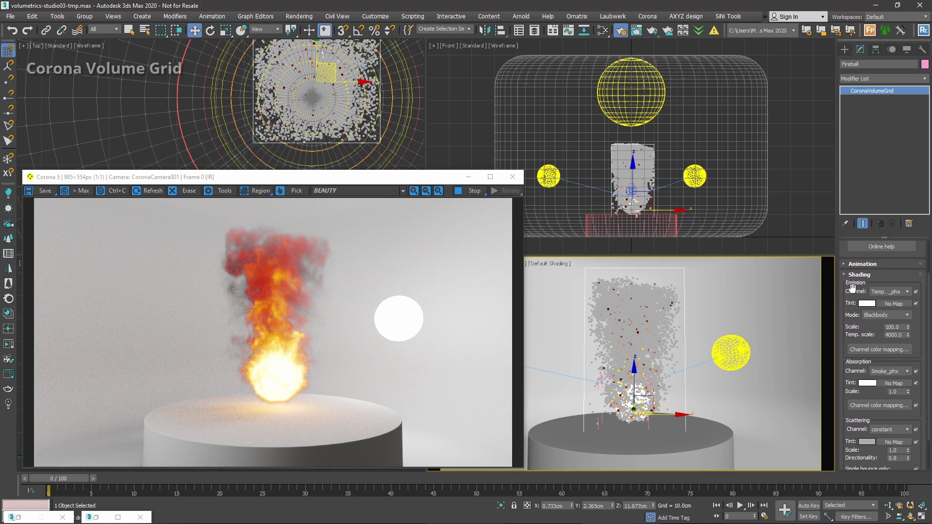
{"action": "scroll", "coordinate": [871, 345], "scroll_direction": "down", "scroll_amount": 2}
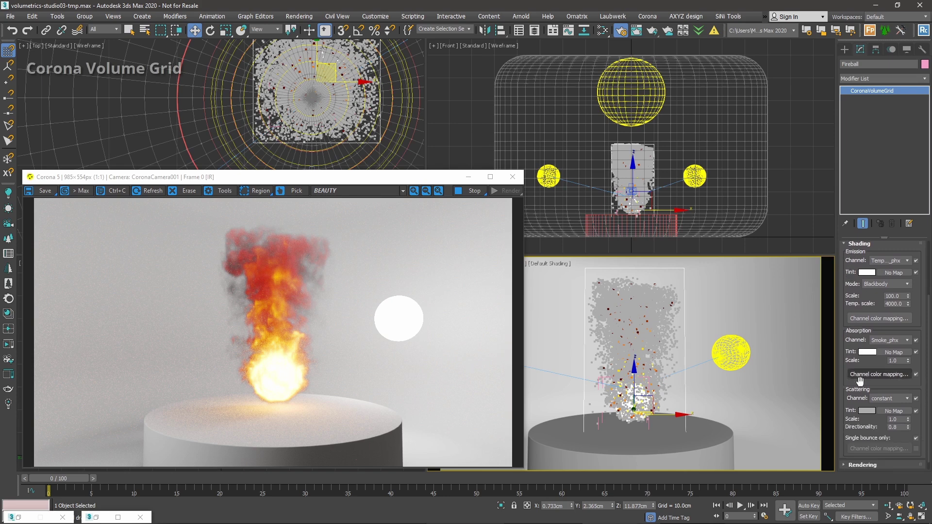
{"action": "left_click_drag", "start_coordinate": [848, 301], "coordinate": [847, 328]}
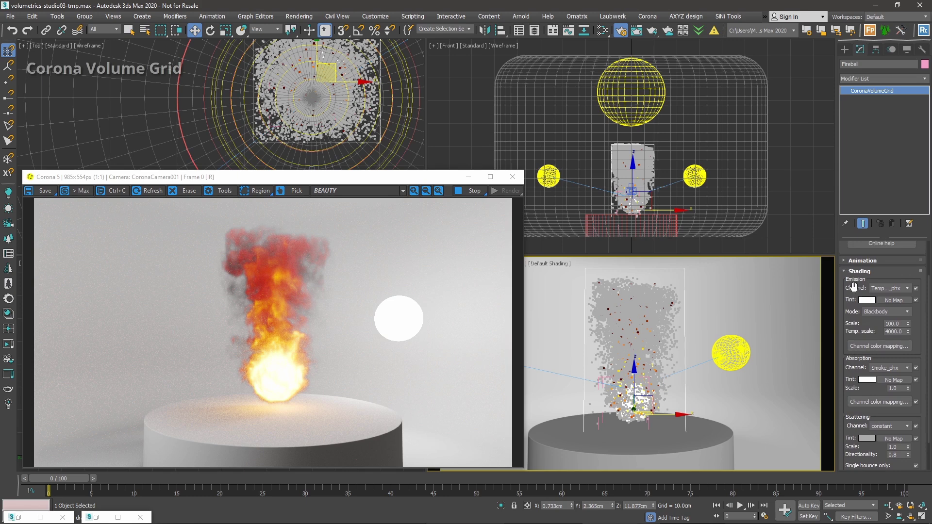
Set the Fireball's emission channel to constant
{"action": "left_click", "coordinate": [879, 292]}
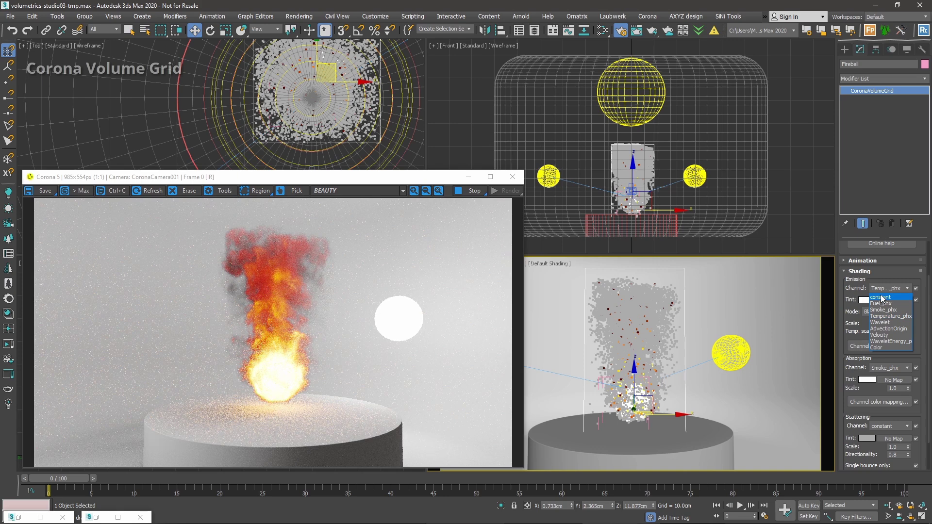
{"action": "left_click", "coordinate": [882, 297]}
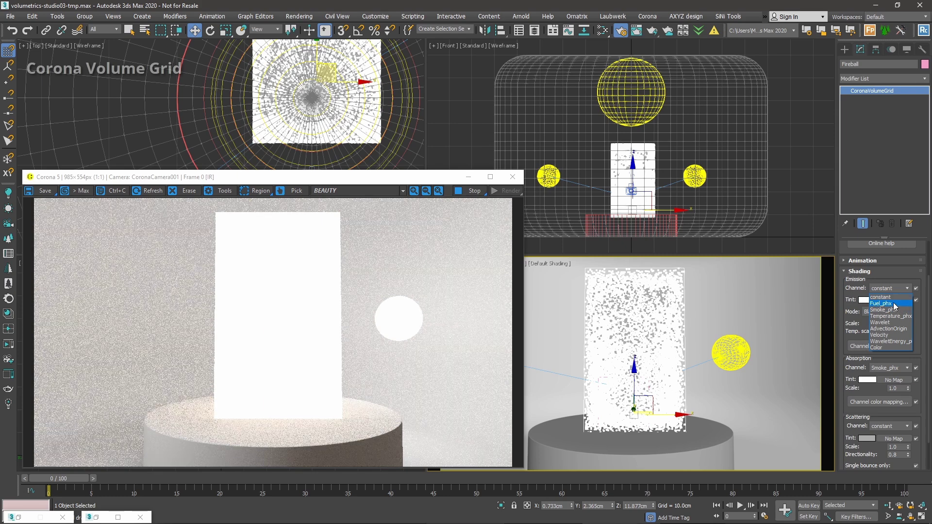
{"action": "left_click", "coordinate": [894, 305]}
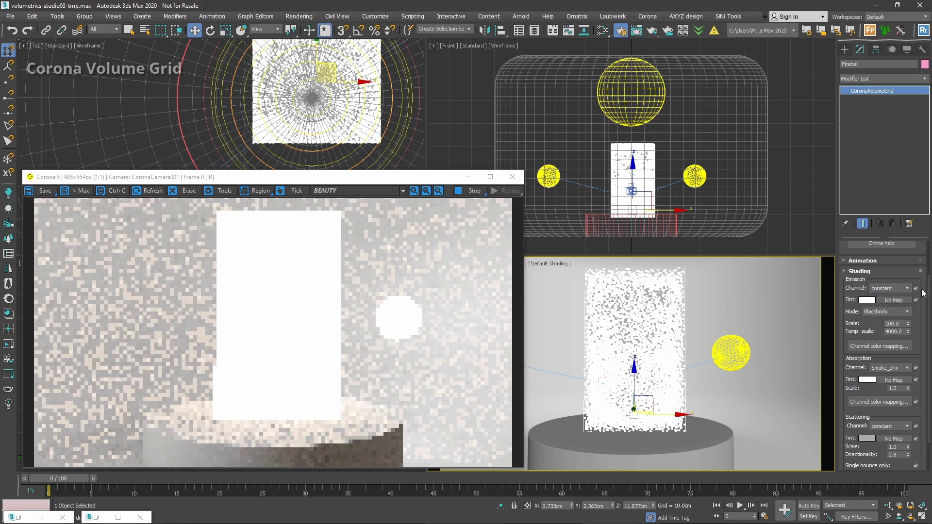
Disable the Fireball's emission and scattering channels so that only absorption is rendered
{"action": "left_click", "coordinate": [917, 289]}
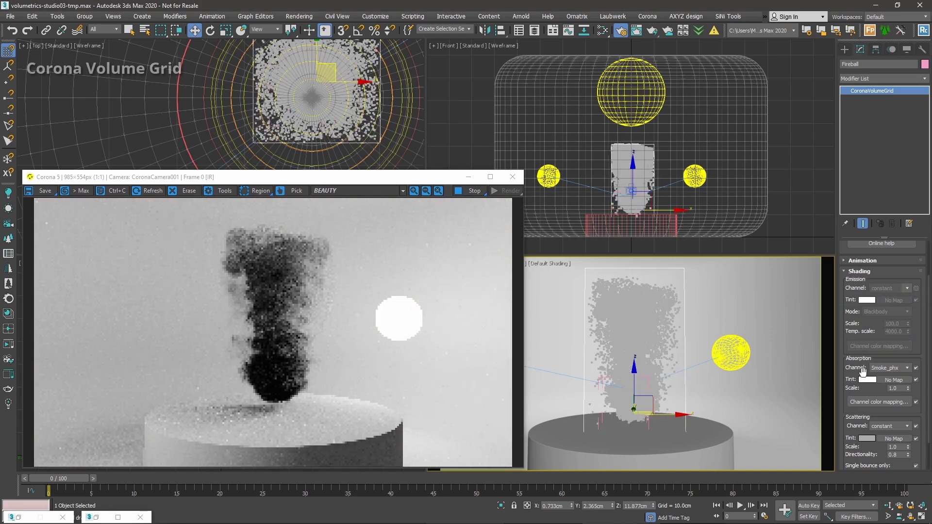
{"action": "left_click", "coordinate": [915, 426]}
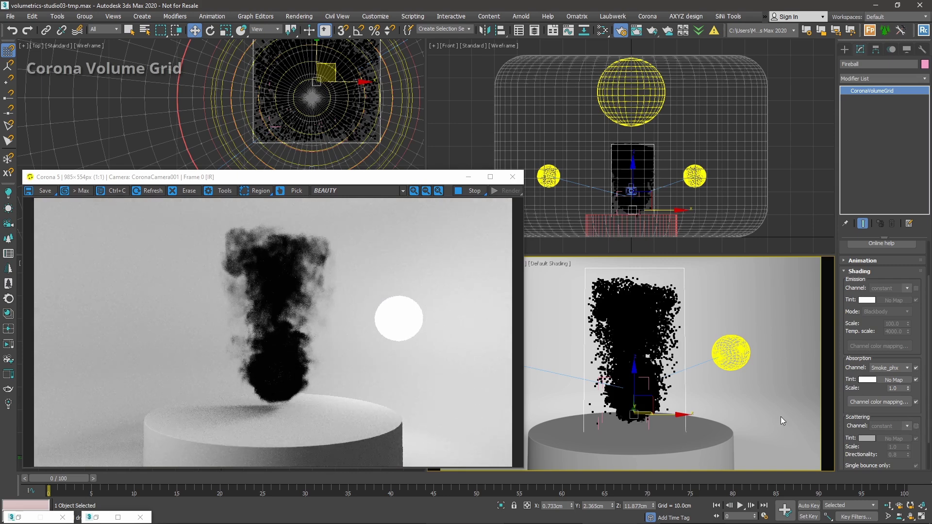
{"action": "scroll", "coordinate": [851, 403], "scroll_direction": "down", "scroll_amount": 2}
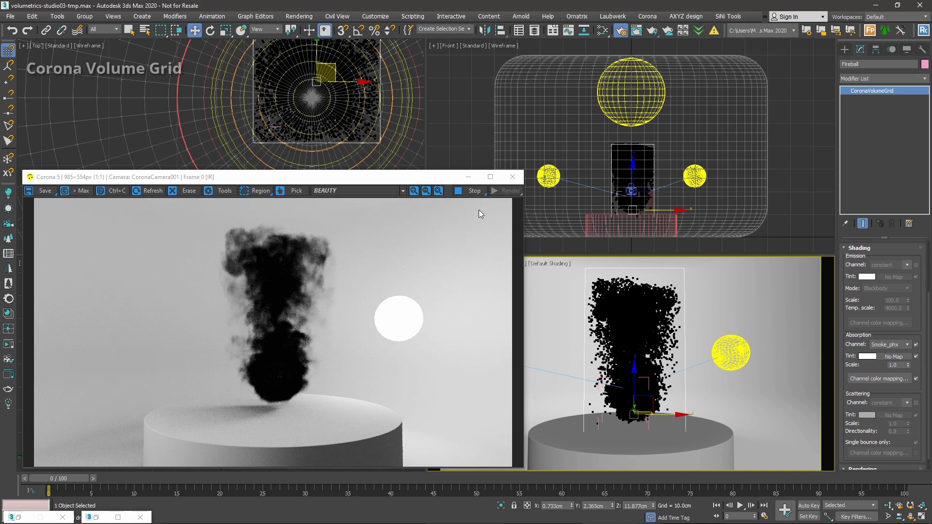
{"action": "left_click_drag", "start_coordinate": [377, 176], "coordinate": [382, 166]}
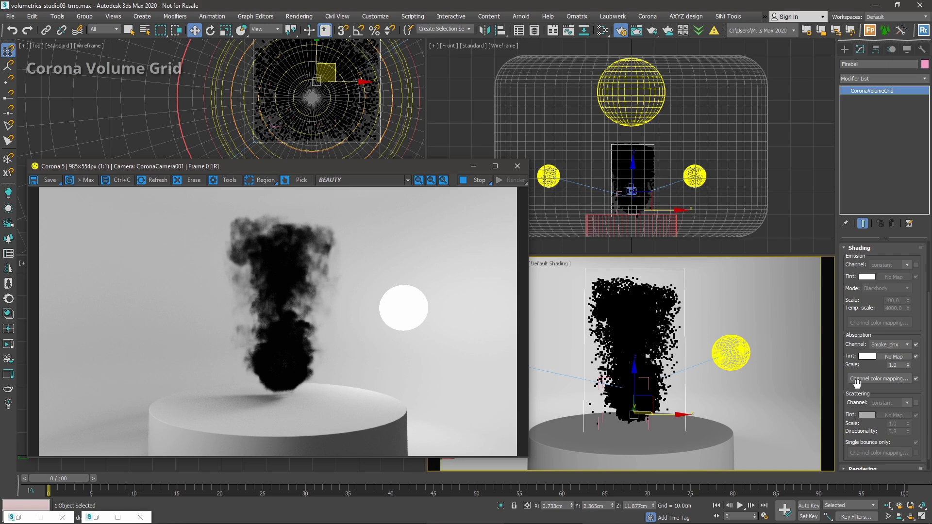
Try constant as the absorption channel, restore Smoke_phx and close the Corona error messages
{"action": "left_click", "coordinate": [907, 341]}
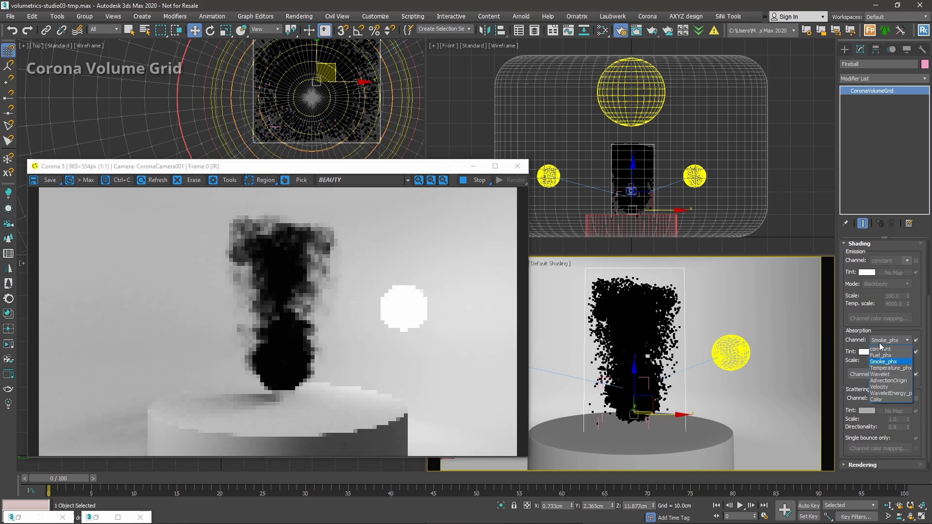
{"action": "left_click", "coordinate": [901, 350]}
{"action": "left_click", "coordinate": [891, 341]}
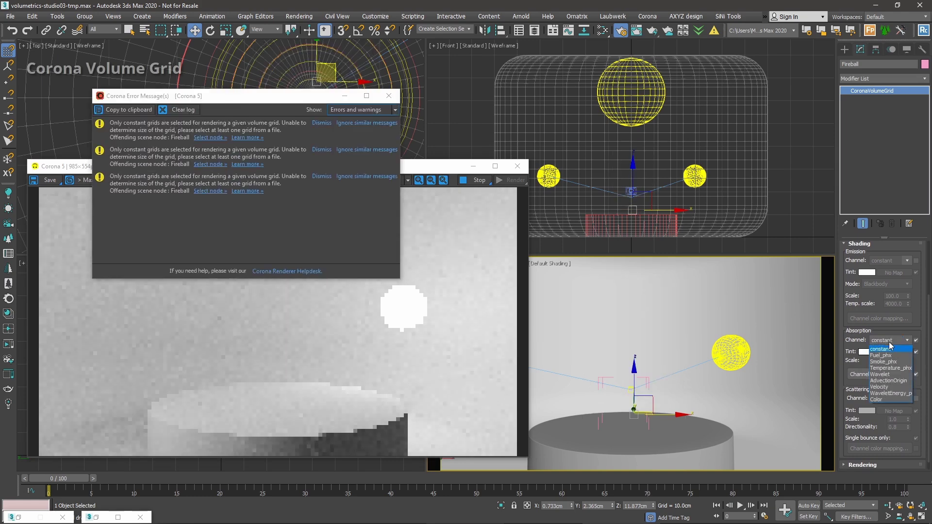
{"action": "left_click", "coordinate": [888, 362]}
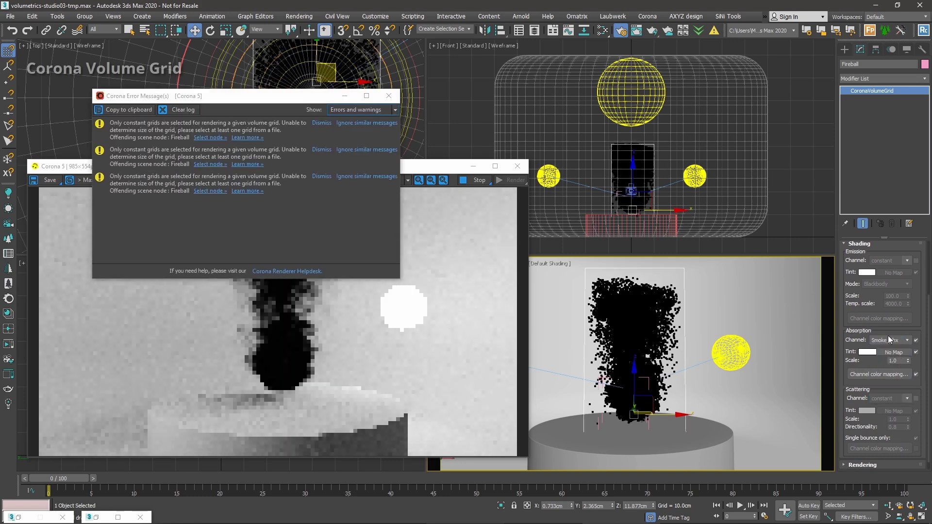
{"action": "left_click", "coordinate": [388, 95]}
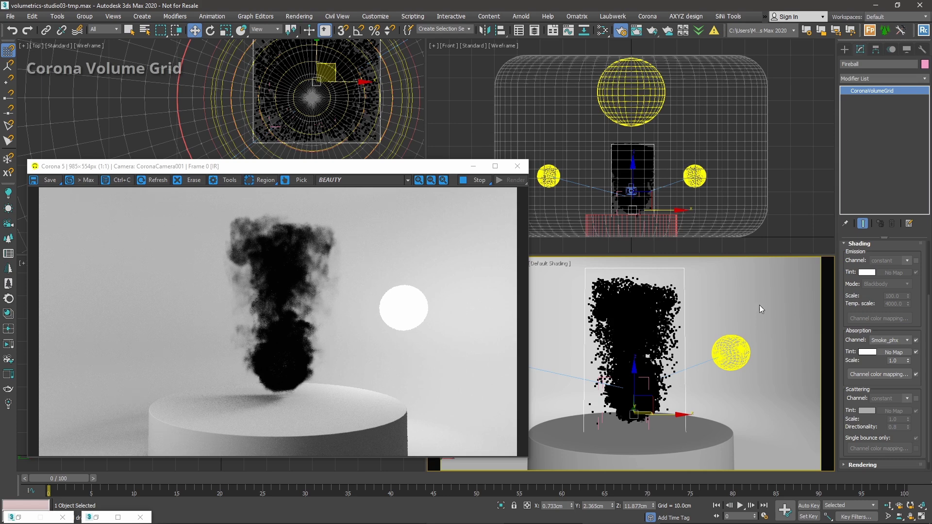
Try a light cyan absorption tint (8DFFFF) on the Fireball and discard the colour change
{"action": "left_click", "coordinate": [867, 352]}
{"action": "left_click", "coordinate": [669, 313]}
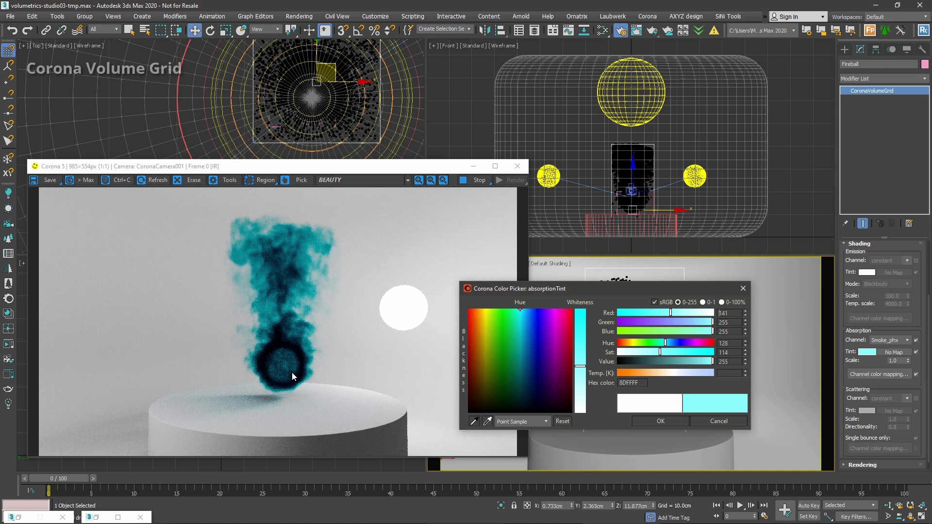
{"action": "left_click", "coordinate": [736, 422]}
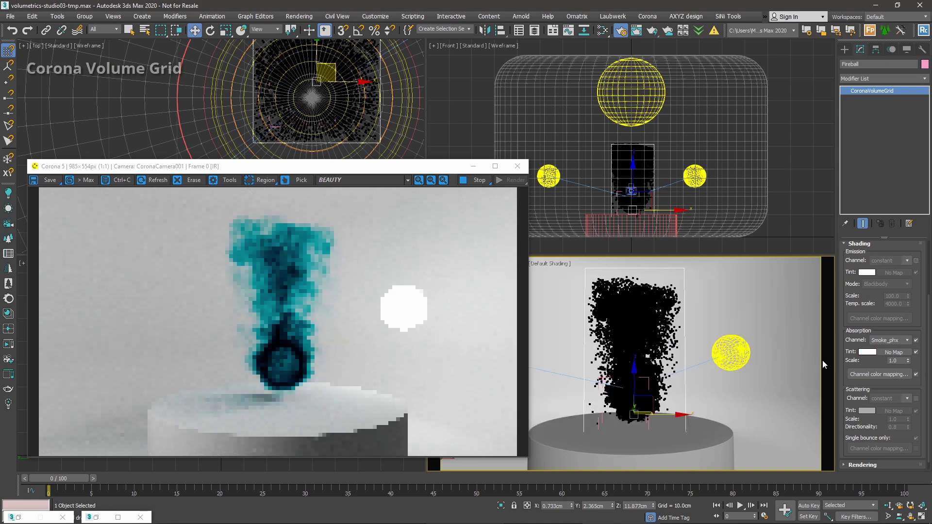
Try absorption scales of 2, 5 and 0.1 on the Fireball and restore the scale to 1
{"action": "double_click", "coordinate": [896, 361]}
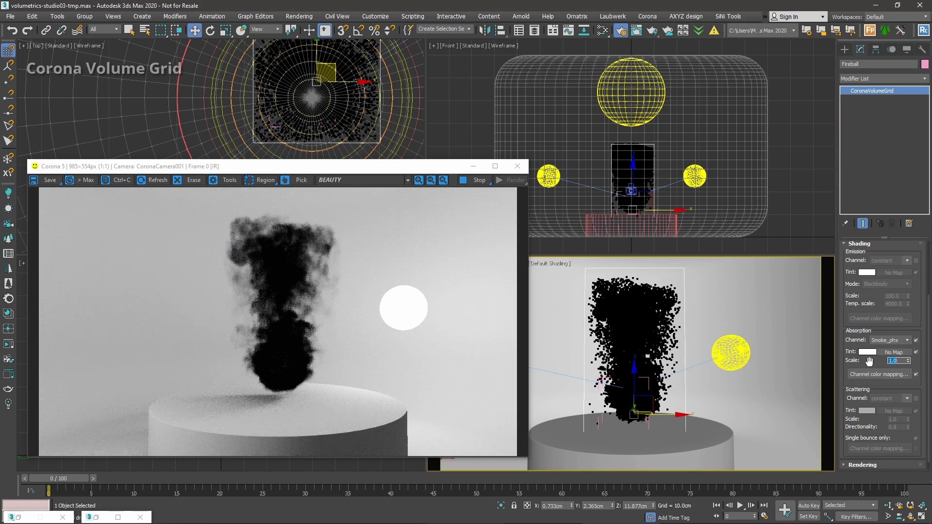
{"action": "type", "text": "2"}
{"action": "key", "text": "Return"}
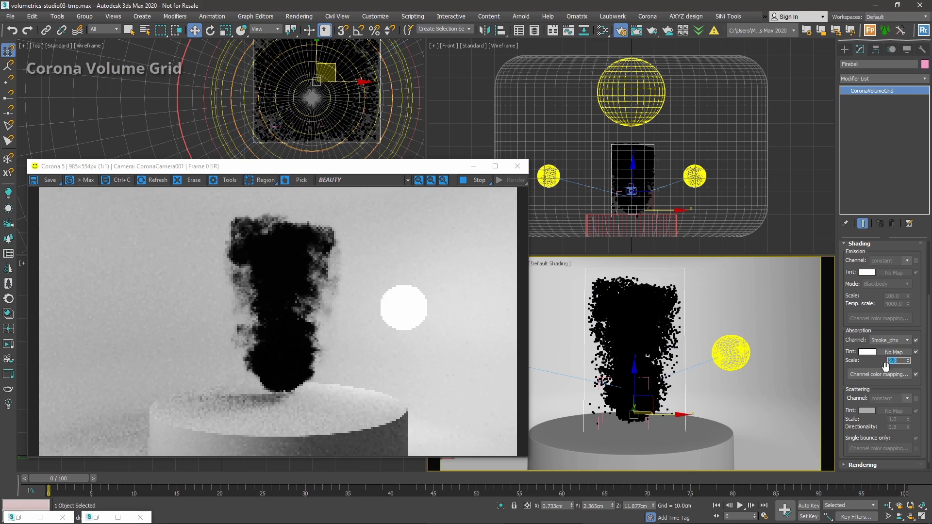
{"action": "type", "text": "5"}
{"action": "key", "text": "Return"}
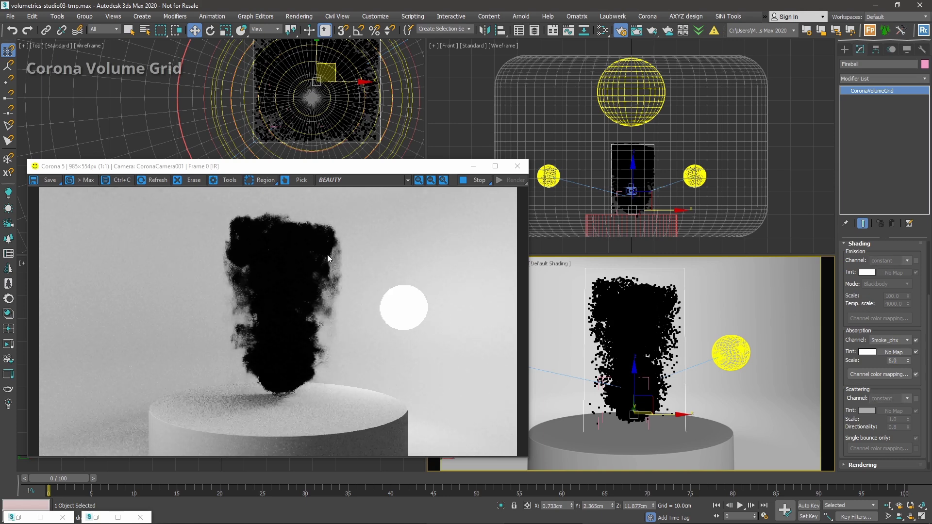
{"action": "double_click", "coordinate": [894, 360]}
{"action": "type", "text": "0.1"}
{"action": "key", "text": "Return"}
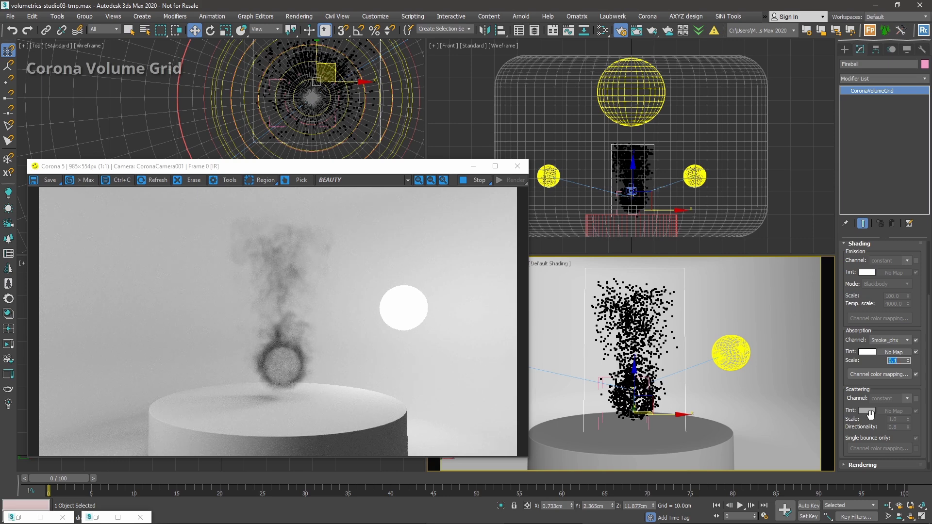
{"action": "type", "text": "1"}
{"action": "key", "text": "Return"}
Enable the Fireball's scattering and keep constant as its channel
{"action": "scroll", "coordinate": [854, 350], "scroll_direction": "up", "scroll_amount": 3}
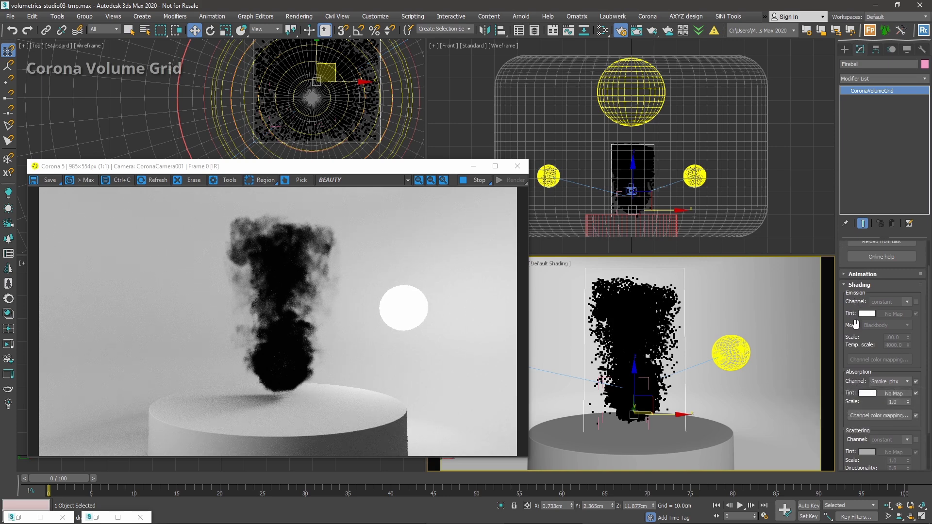
{"action": "scroll", "coordinate": [861, 291], "scroll_direction": "down", "scroll_amount": 3}
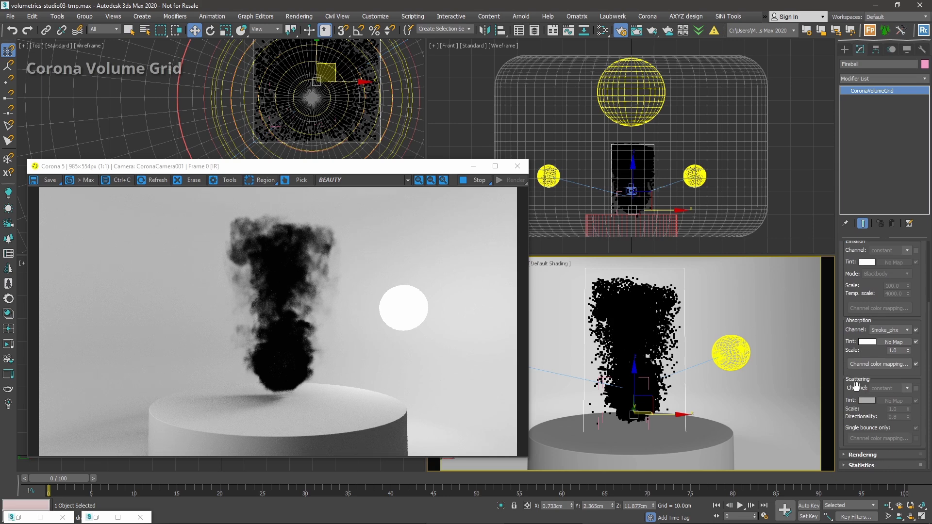
{"action": "left_click", "coordinate": [916, 388]}
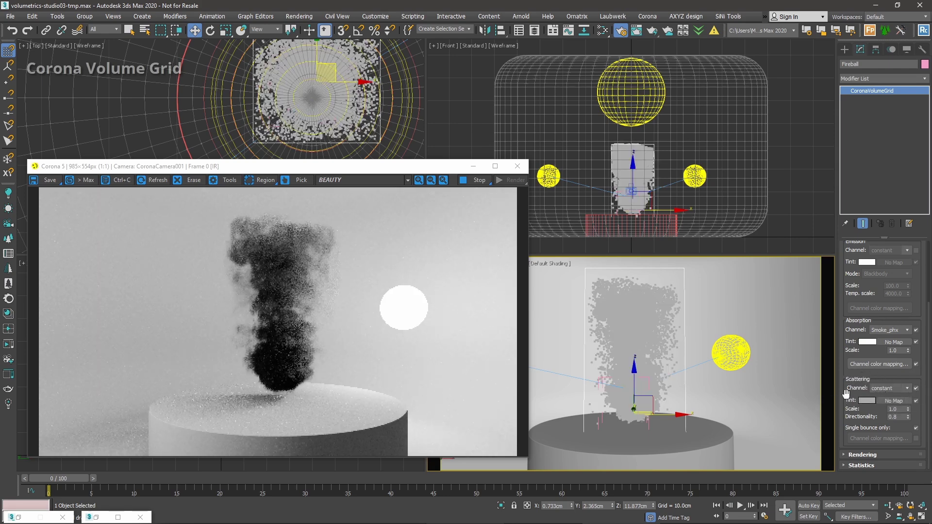
{"action": "left_click", "coordinate": [884, 389]}
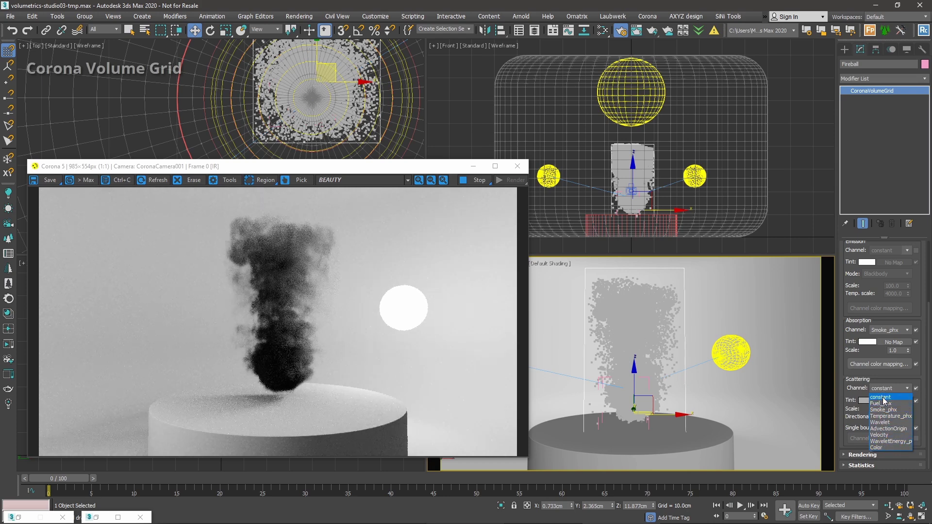
{"action": "left_click", "coordinate": [884, 397]}
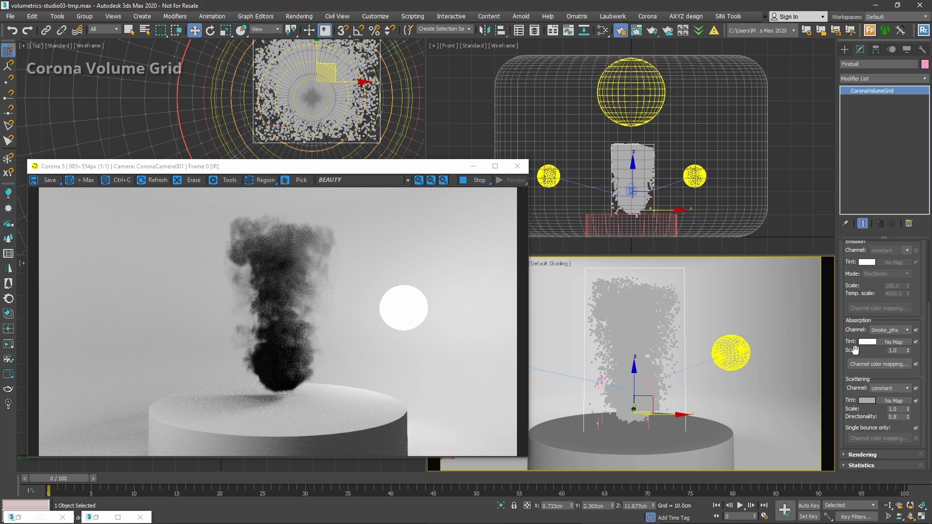
Lighten the Fireball's scattering tint to a pale grey and accept the colour
{"action": "left_click", "coordinate": [869, 402]}
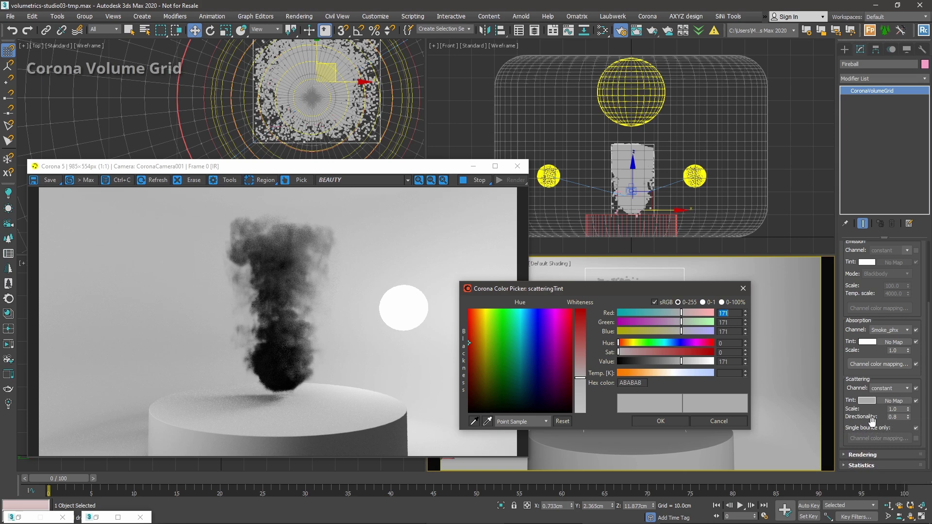
{"action": "left_click_drag", "start_coordinate": [688, 289], "coordinate": [716, 271]}
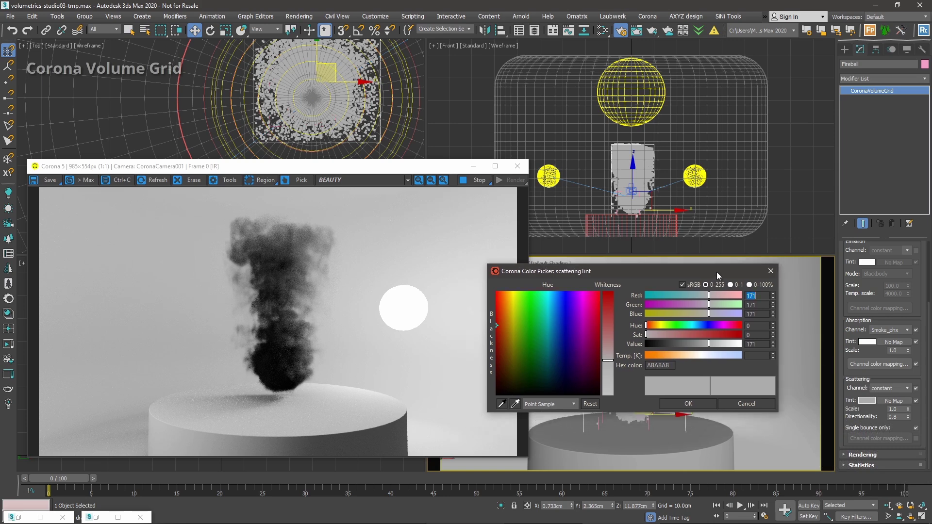
{"action": "mouse_move", "coordinate": [731, 345]}
{"action": "left_mouse_down"}
{"action": "mouse_move", "coordinate": [735, 333]}
{"action": "mouse_move", "coordinate": [730, 344]}
{"action": "mouse_move", "coordinate": [673, 344]}
{"action": "mouse_move", "coordinate": [726, 344]}
{"action": "left_mouse_up"}
{"action": "left_click", "coordinate": [703, 404]}
Try scattering scales of 5 and 0.5 on the Fireball and restore the scale to 1
{"action": "double_click", "coordinate": [901, 408]}
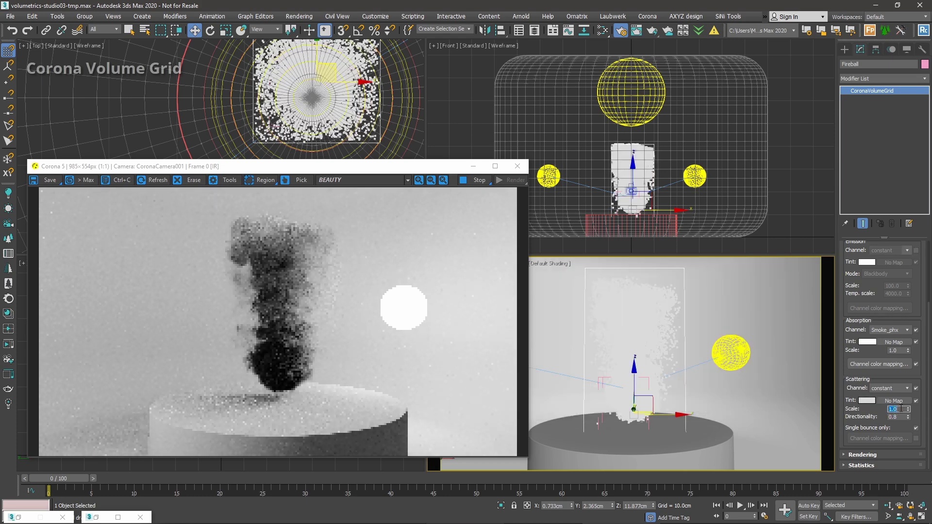
{"action": "type", "text": "5"}
{"action": "key", "text": "Return"}
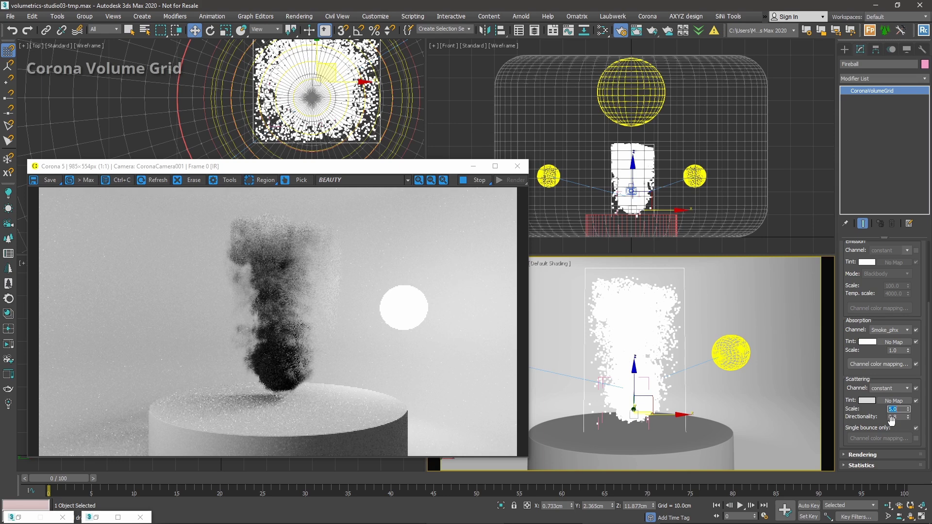
{"action": "type", "text": "0.5"}
{"action": "key", "text": "Return"}
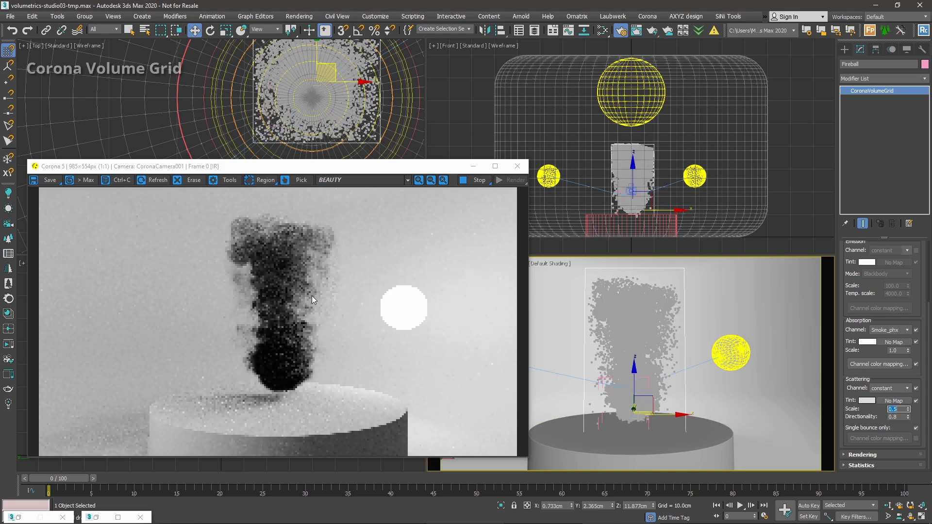
{"action": "type", "text": "1"}
{"action": "key", "text": "Return"}
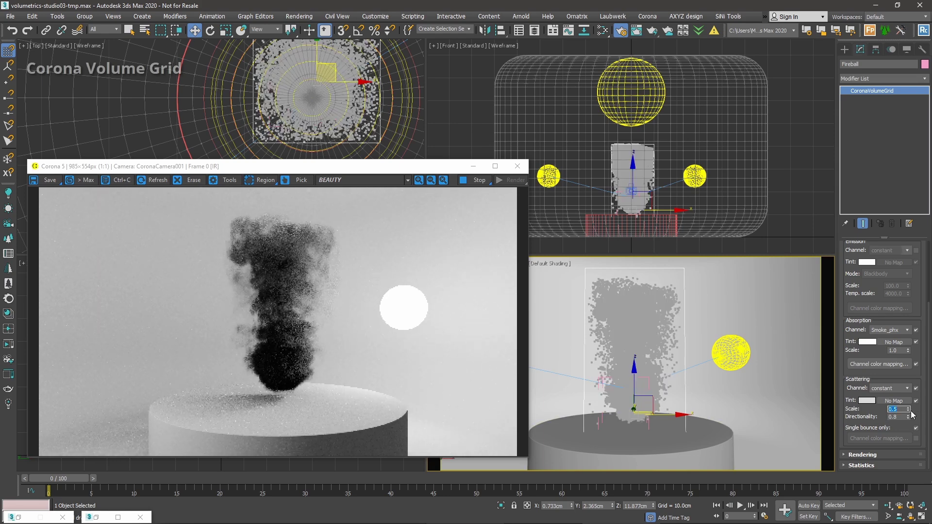
Try the Fireball's scattering without the single-bounce limit and turn single bounce only back on
{"action": "left_click", "coordinate": [897, 417]}
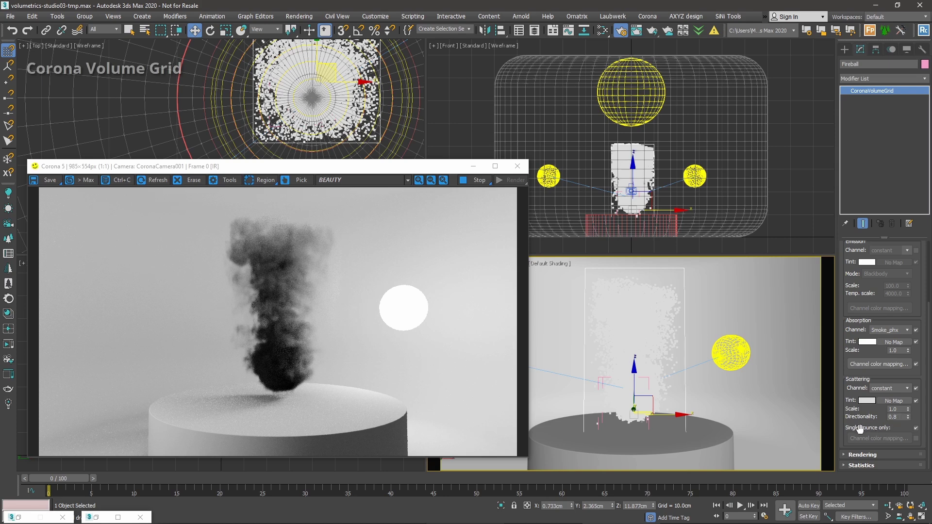
{"action": "left_click", "coordinate": [915, 429]}
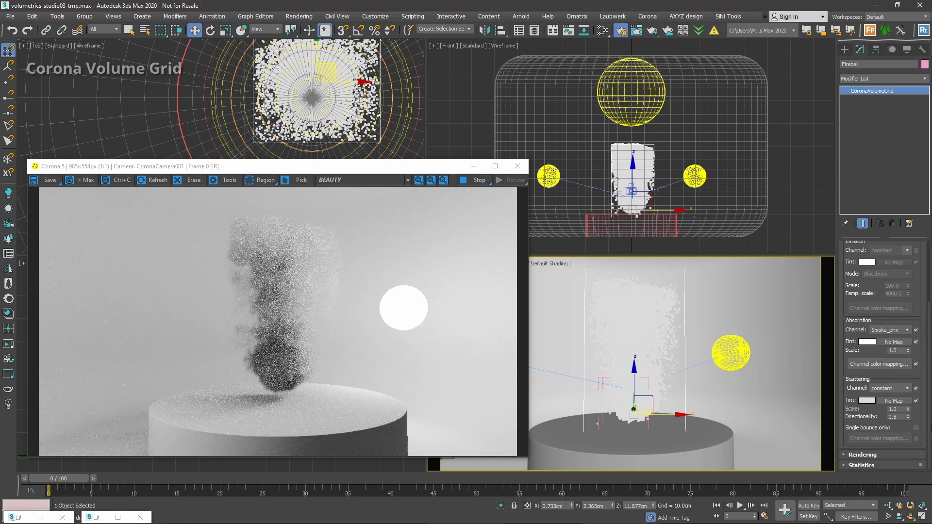
{"action": "left_click", "coordinate": [916, 428]}
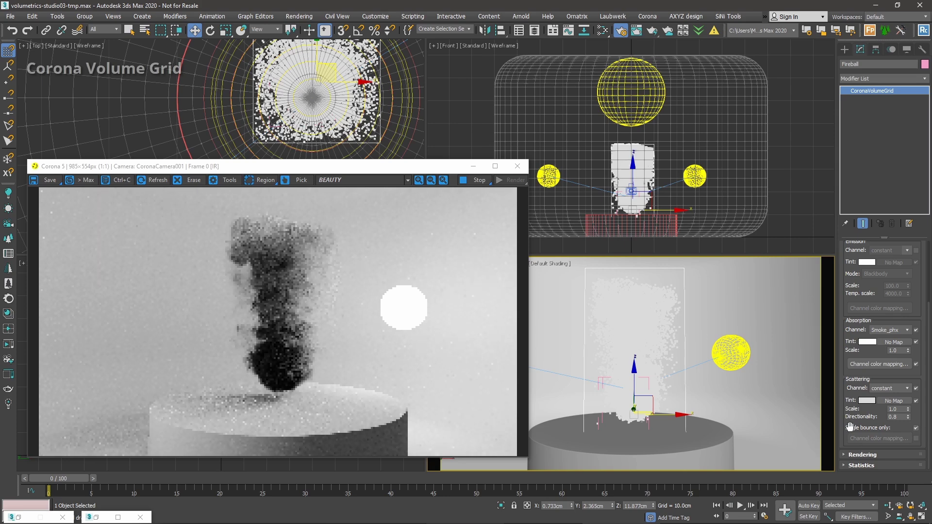
Enable the Fireball's emission and choose Temperature_phx as its channel
{"action": "scroll", "coordinate": [858, 365], "scroll_direction": "up", "scroll_amount": 5}
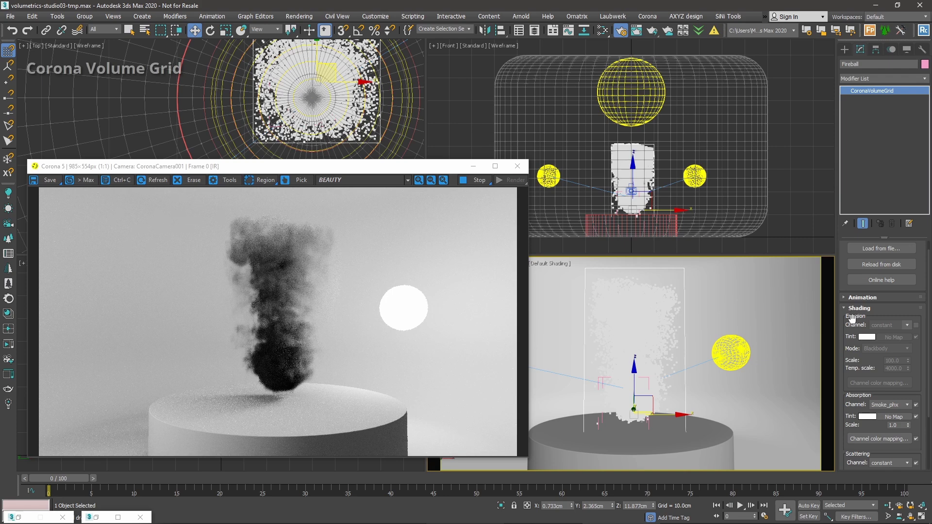
{"action": "left_click", "coordinate": [916, 325]}
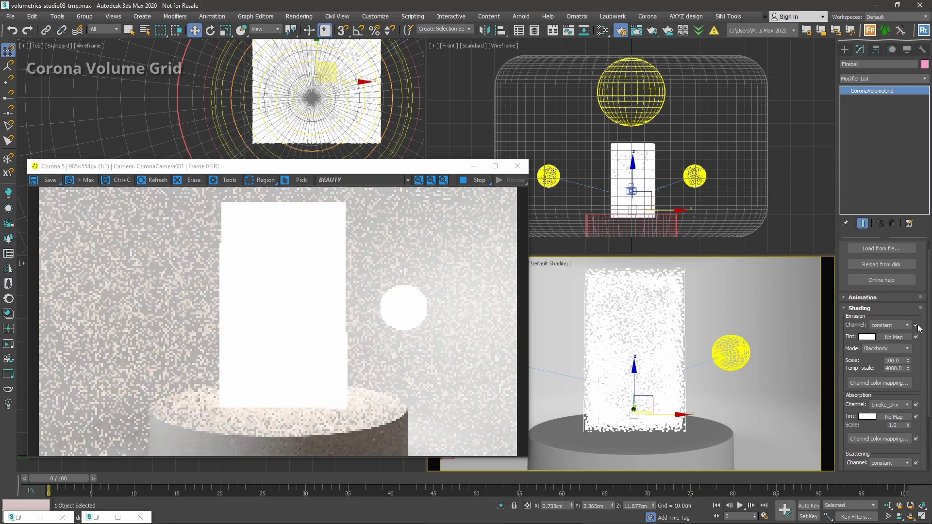
{"action": "left_click", "coordinate": [890, 326]}
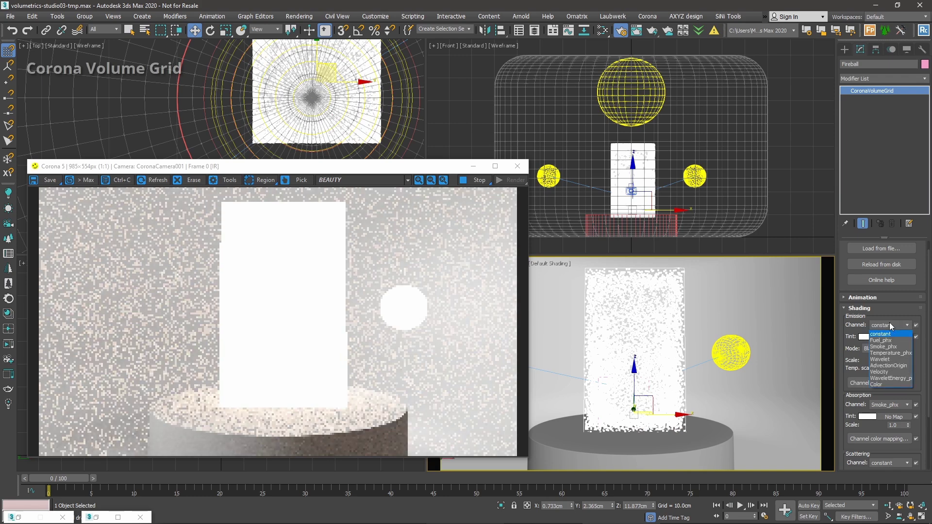
{"action": "left_click", "coordinate": [889, 322]}
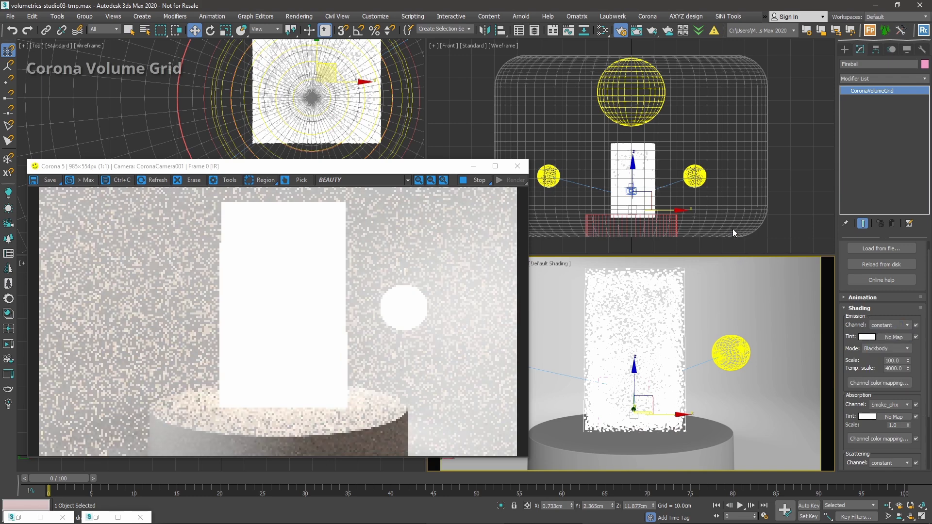
{"action": "left_click", "coordinate": [895, 325]}
{"action": "left_click", "coordinate": [892, 334]}
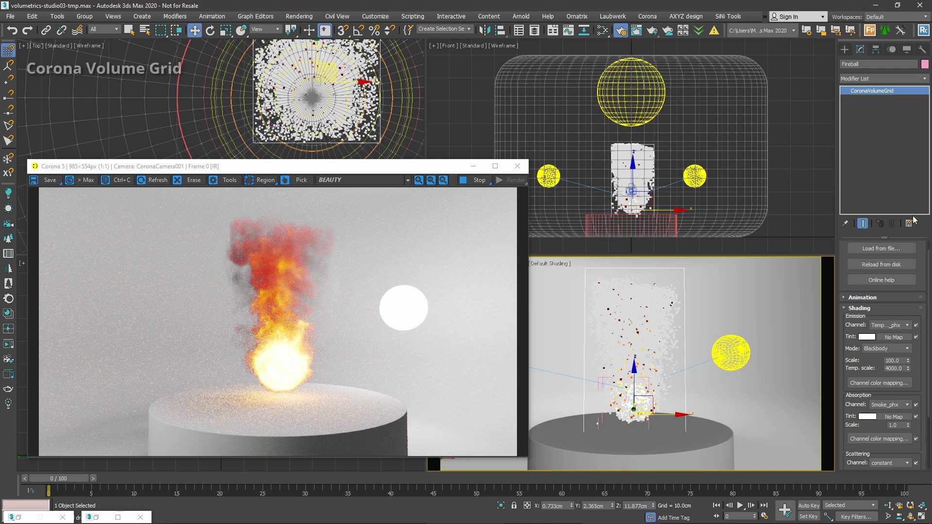
{"action": "left_click_drag", "start_coordinate": [852, 334], "coordinate": [852, 316]}
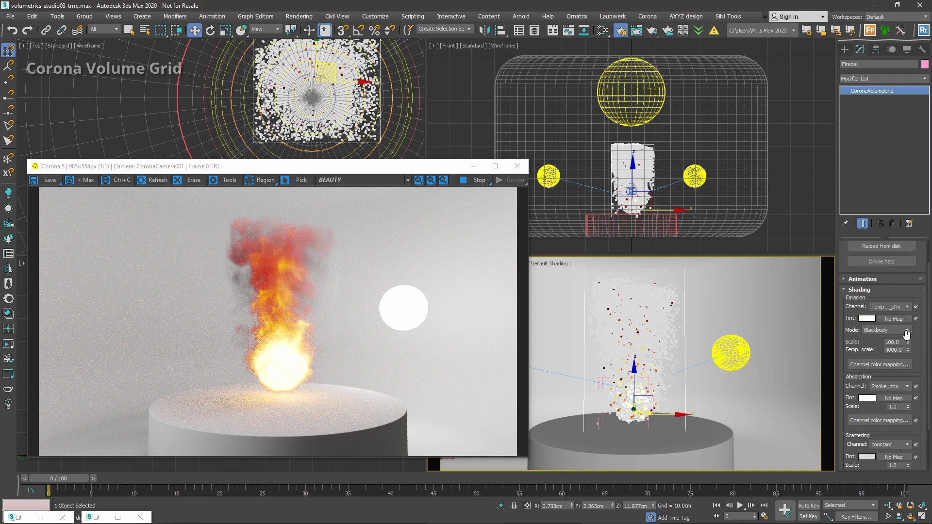
{"action": "left_click", "coordinate": [875, 331]}
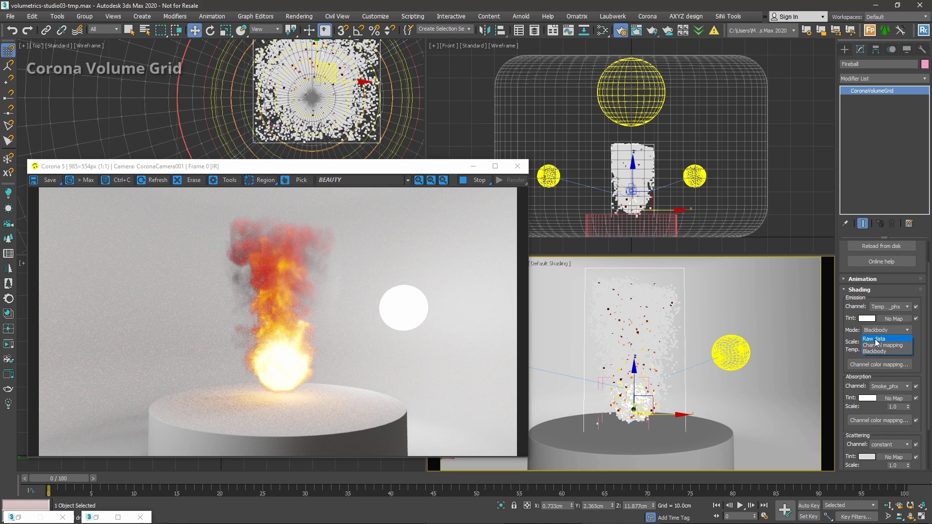
{"action": "key", "text": "Escape"}
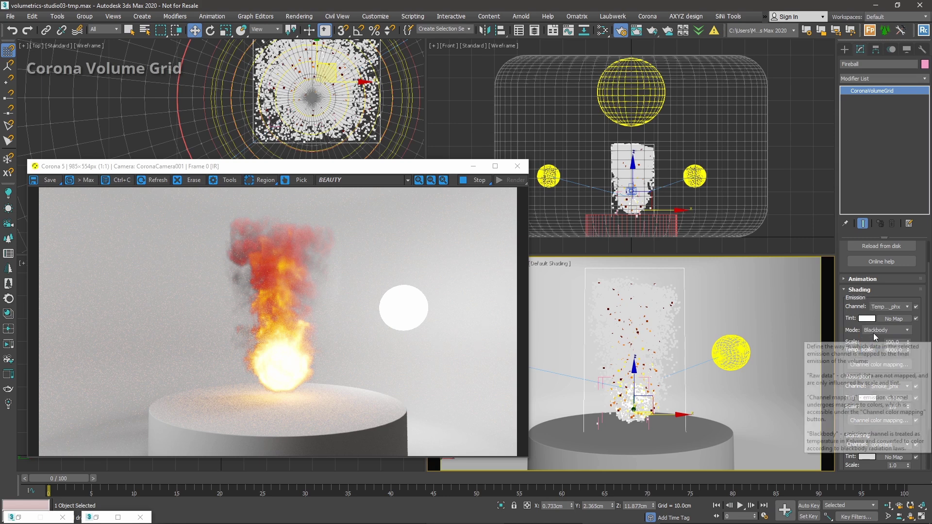
{"action": "left_click", "coordinate": [882, 335]}
{"action": "left_click", "coordinate": [876, 351]}
{"action": "left_click", "coordinate": [872, 318]}
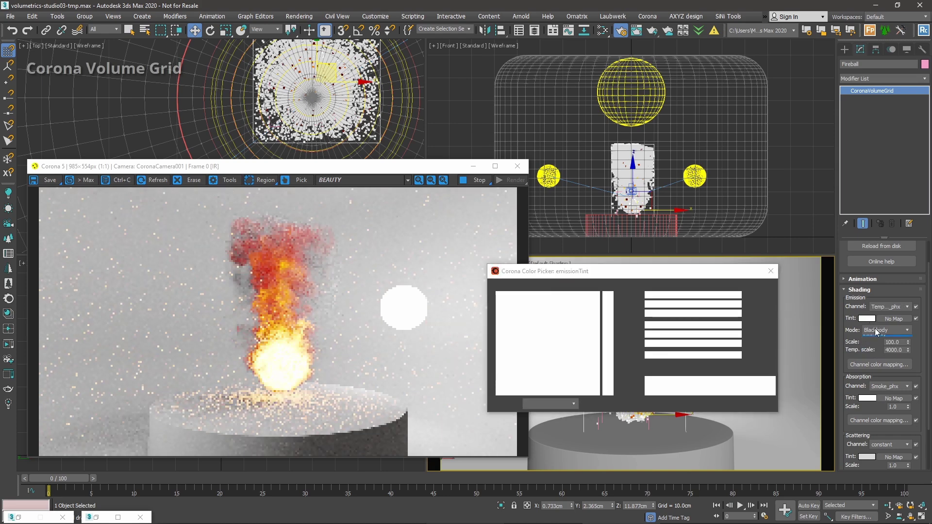
{"action": "left_click", "coordinate": [764, 402]}
Try the Channel mapping and Raw data emission modes on the Fireball and restore Blackbody
{"action": "left_click", "coordinate": [879, 330]}
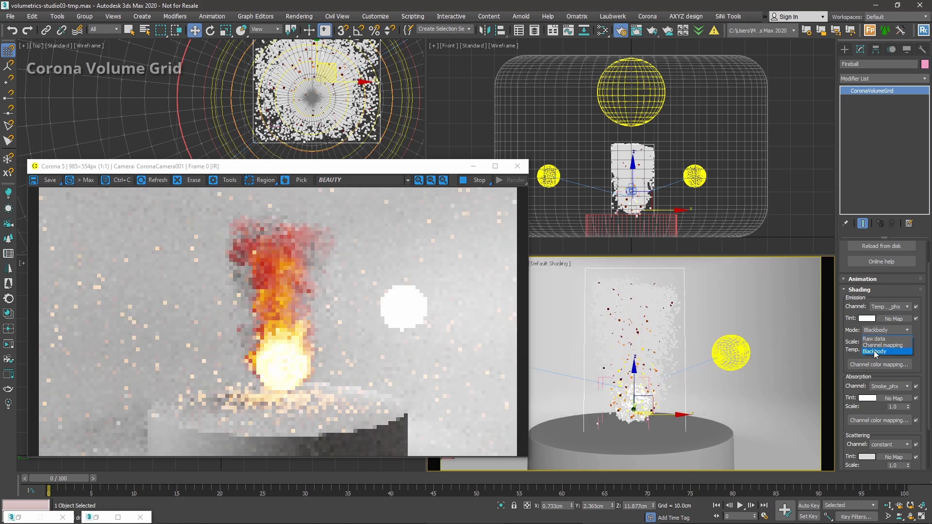
{"action": "left_click", "coordinate": [880, 345]}
{"action": "left_click", "coordinate": [881, 330]}
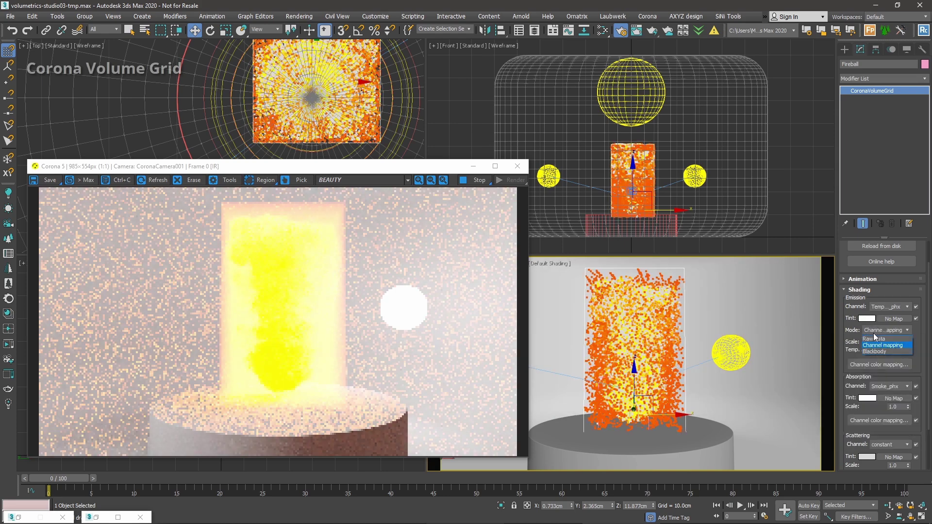
{"action": "left_click", "coordinate": [875, 339]}
{"action": "left_click", "coordinate": [876, 330]}
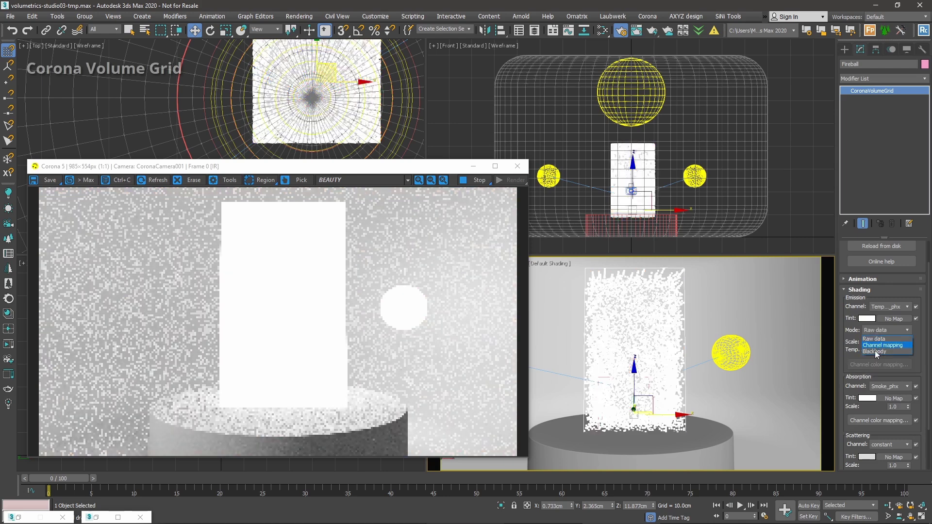
{"action": "left_click", "coordinate": [877, 351]}
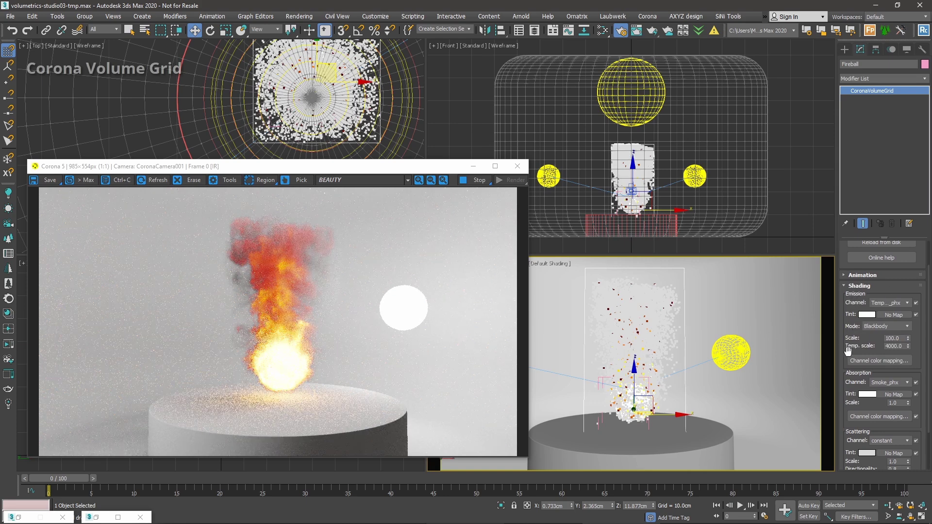
Try a cyan emission tint (27FFFF) on the Fireball and undo the colour change
{"action": "scroll", "coordinate": [854, 364], "scroll_direction": "down", "scroll_amount": 1}
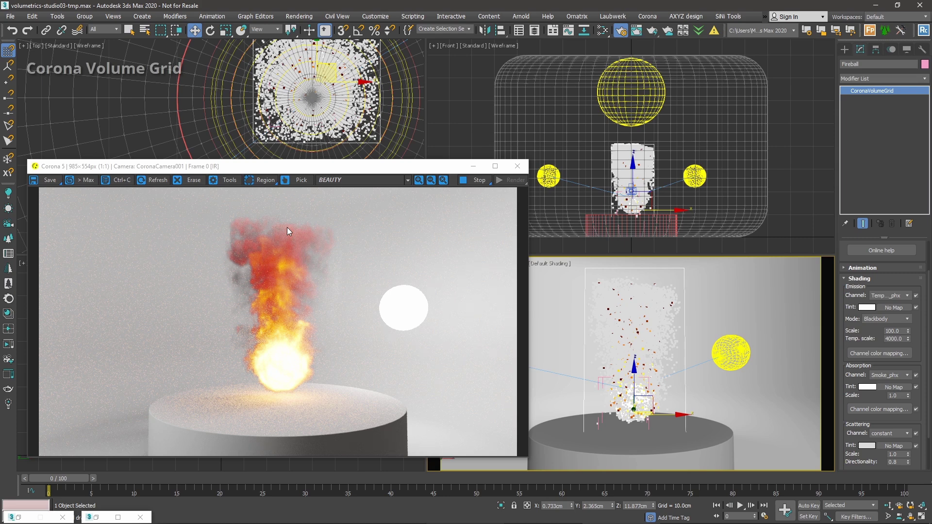
{"action": "scroll", "coordinate": [874, 328], "scroll_direction": "down", "scroll_amount": 1}
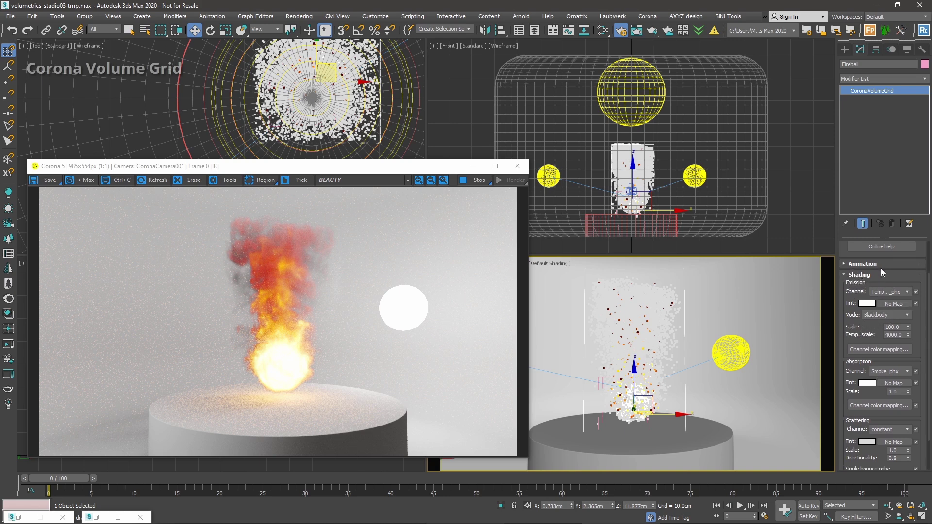
{"action": "left_click", "coordinate": [867, 304]}
{"action": "left_click_drag", "start_coordinate": [676, 295], "coordinate": [661, 295]}
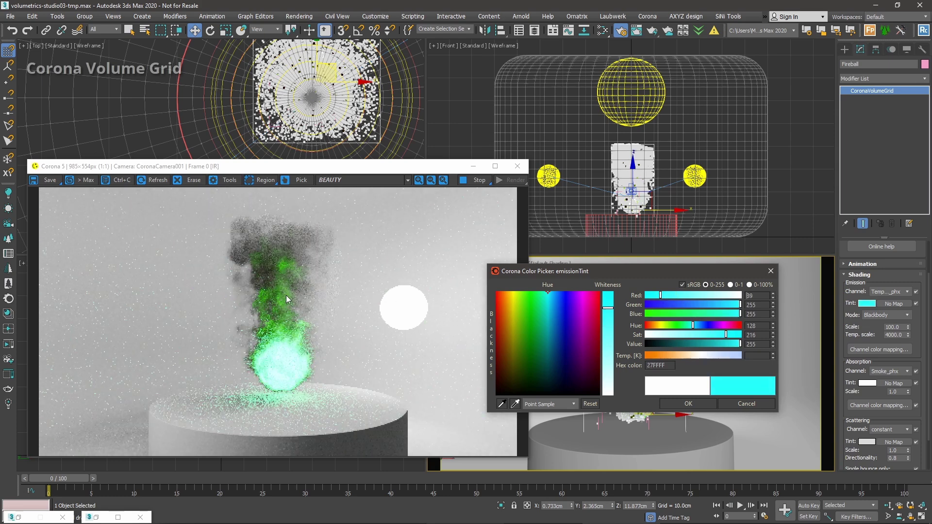
{"action": "left_click_drag", "start_coordinate": [623, 275], "coordinate": [610, 236]}
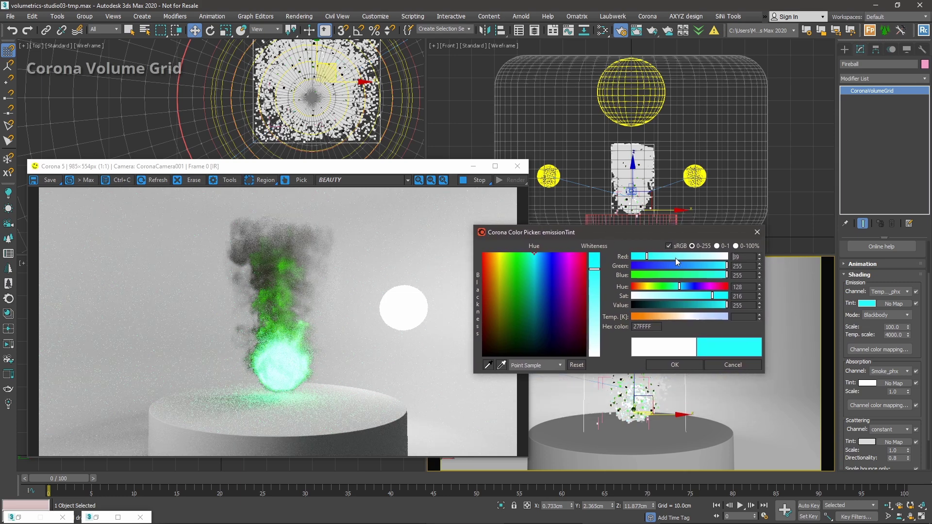
{"action": "key", "text": "ctrl+z"}
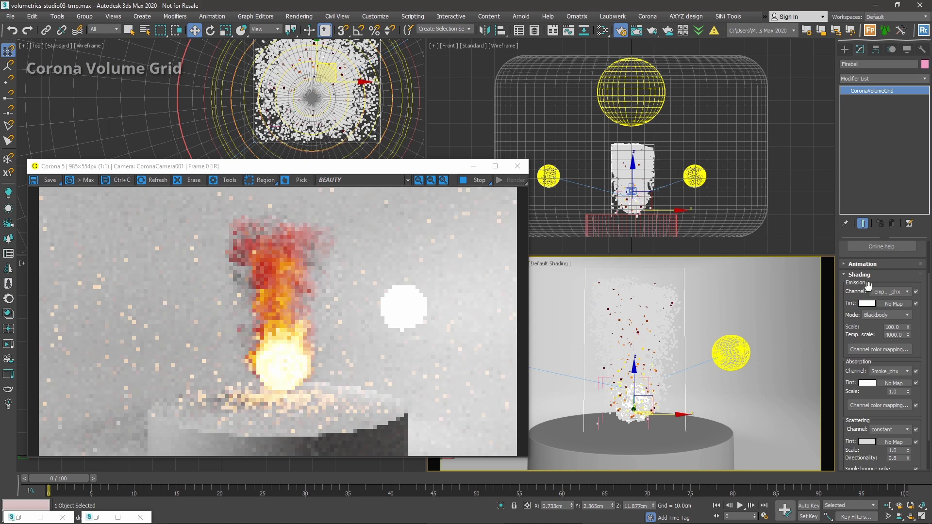
Try emission scales of 1 and 1000 on the Fireball and restore the scale to 100
{"action": "double_click", "coordinate": [902, 329]}
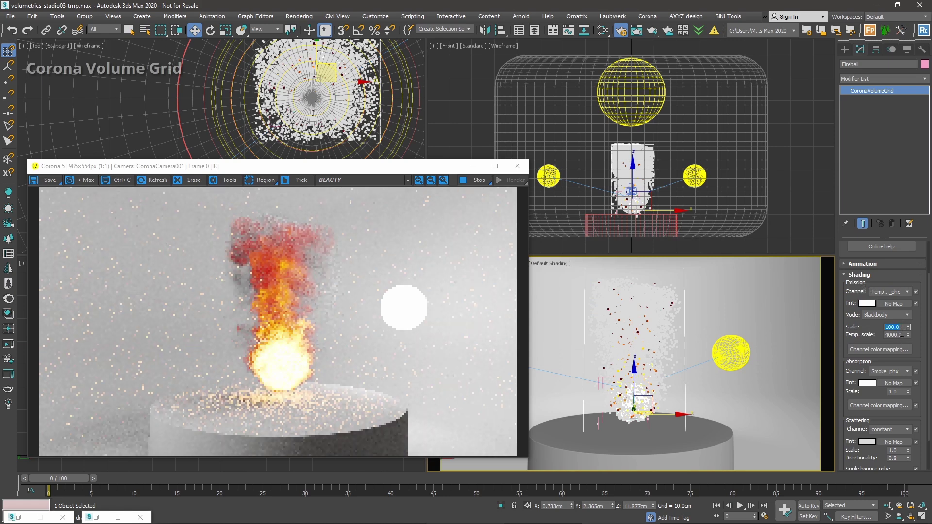
{"action": "type", "text": "1"}
{"action": "key", "text": "Tab"}
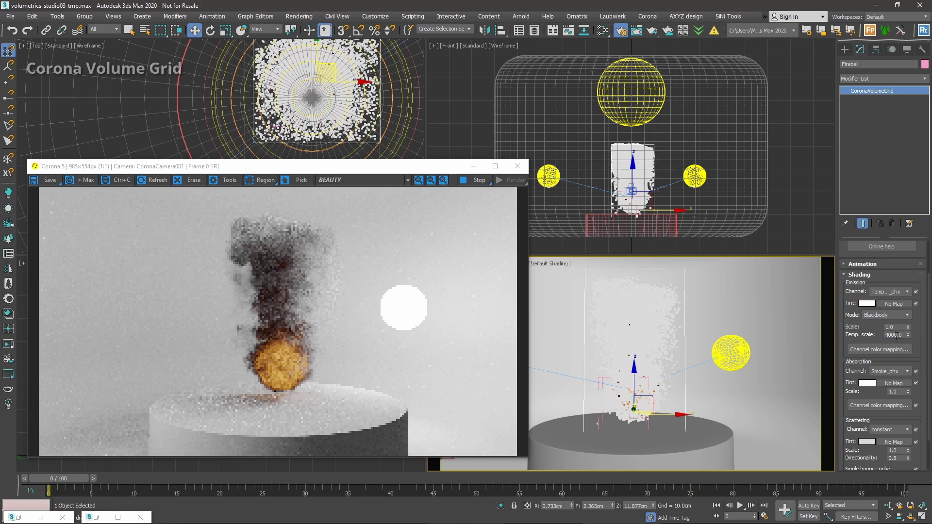
{"action": "double_click", "coordinate": [899, 328]}
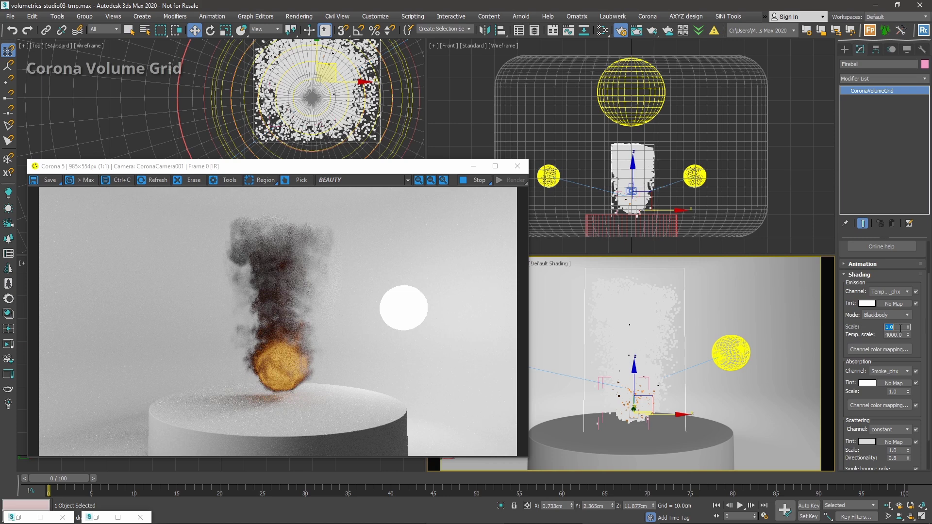
{"action": "type", "text": "100"}
{"action": "key", "text": "Return"}
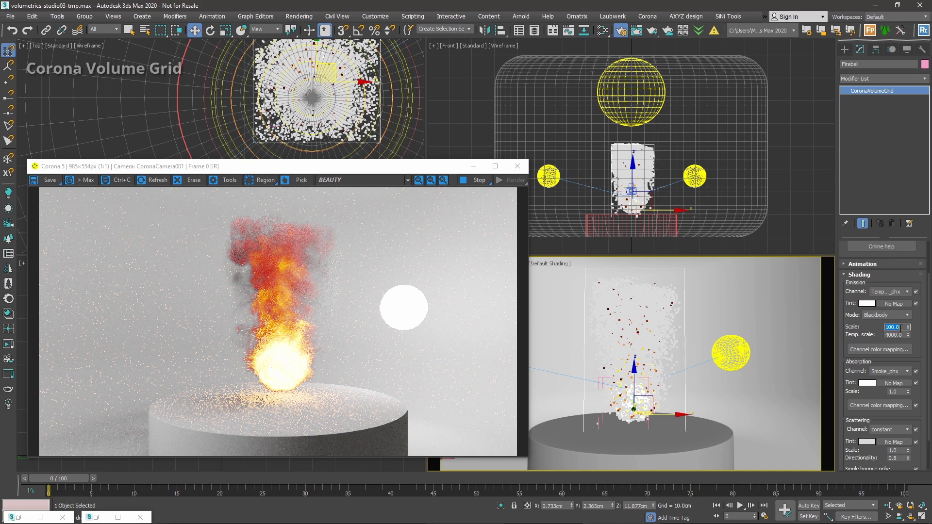
{"action": "type", "text": "1000"}
{"action": "key", "text": "Return"}
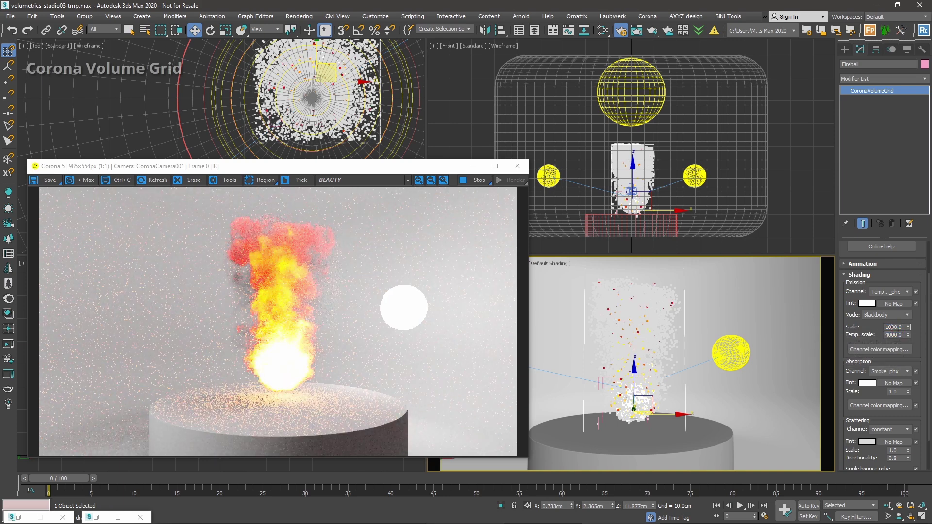
Inspect the flame up close in the render and try a blackbody temperature scale of 400 on the Fireball
{"action": "left_click", "coordinate": [900, 335]}
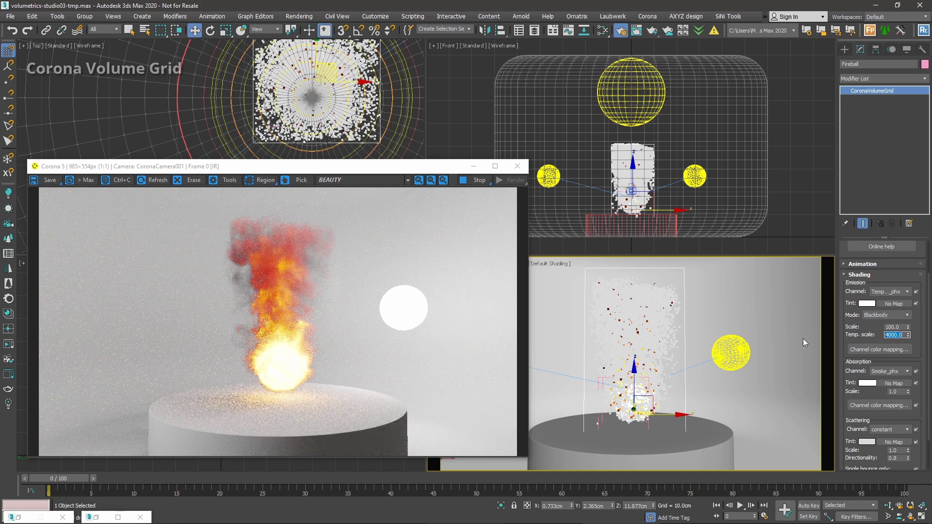
{"action": "left_click", "coordinate": [857, 324]}
{"action": "double_click", "coordinate": [905, 335]}
{"action": "scroll", "coordinate": [284, 380], "scroll_direction": "up", "scroll_amount": 1}
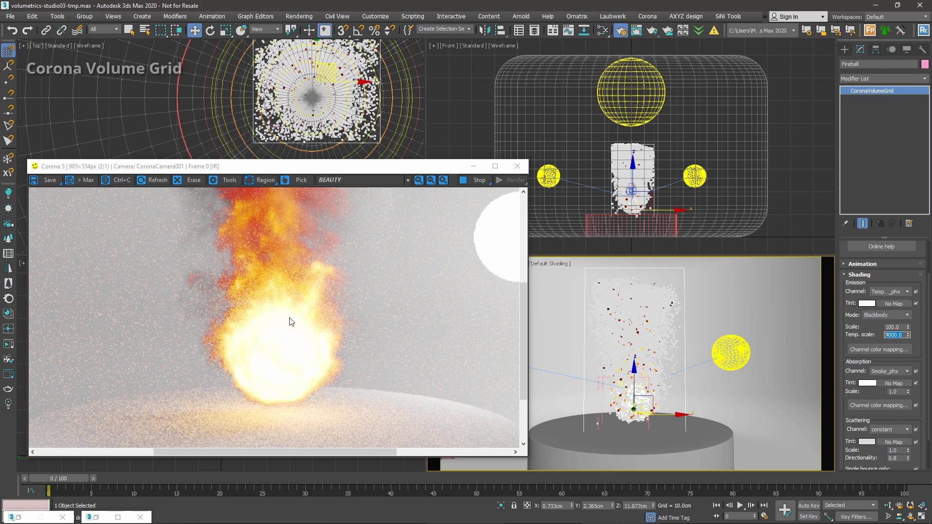
{"action": "scroll", "coordinate": [299, 342], "scroll_direction": "down", "scroll_amount": 1}
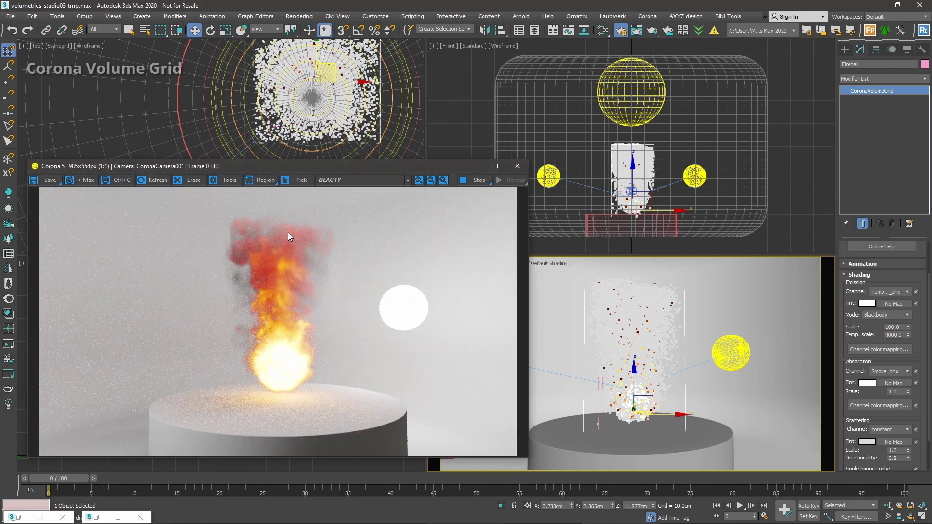
{"action": "left_click", "coordinate": [896, 335]}
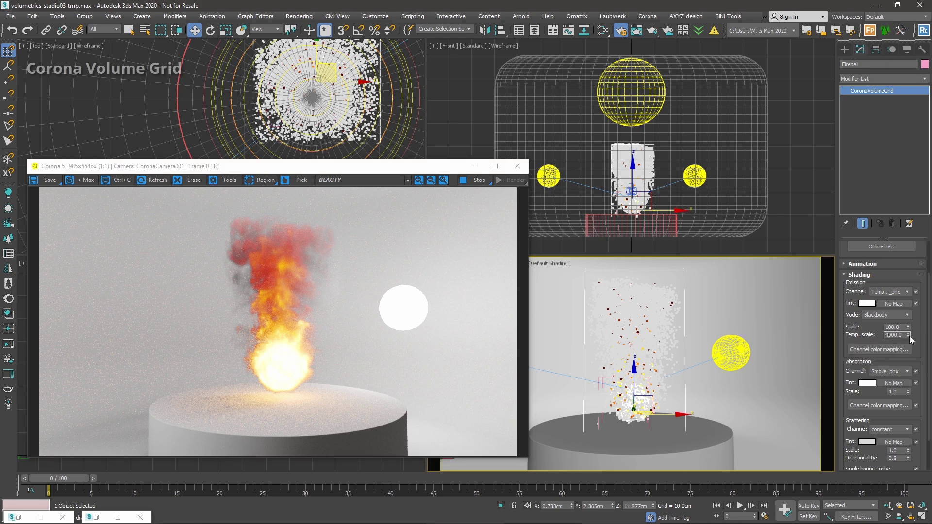
{"action": "key", "text": "Delete"}
{"action": "key", "text": "Return"}
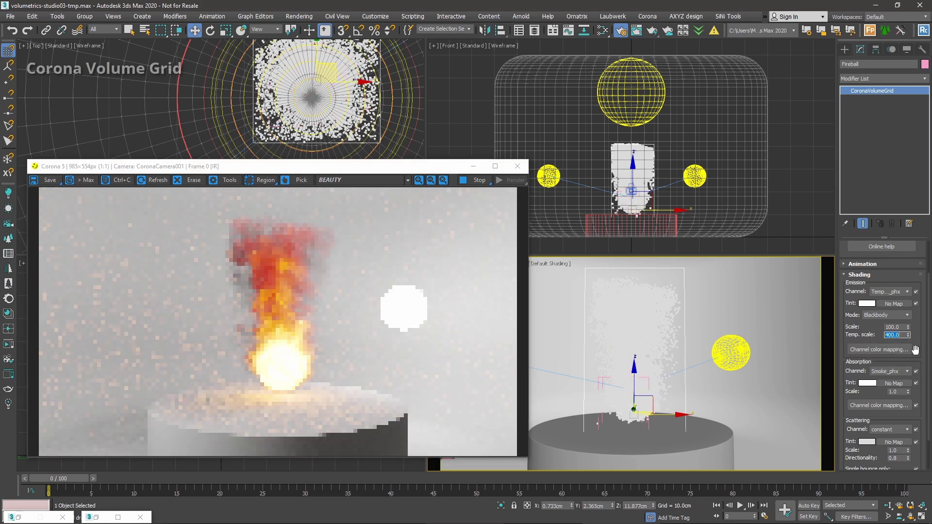
Raise the Fireball's emission temperature scale to 2000 and inspect the smoke and flames in the render
{"action": "key", "text": "Left"}
{"action": "key", "text": "Left"}
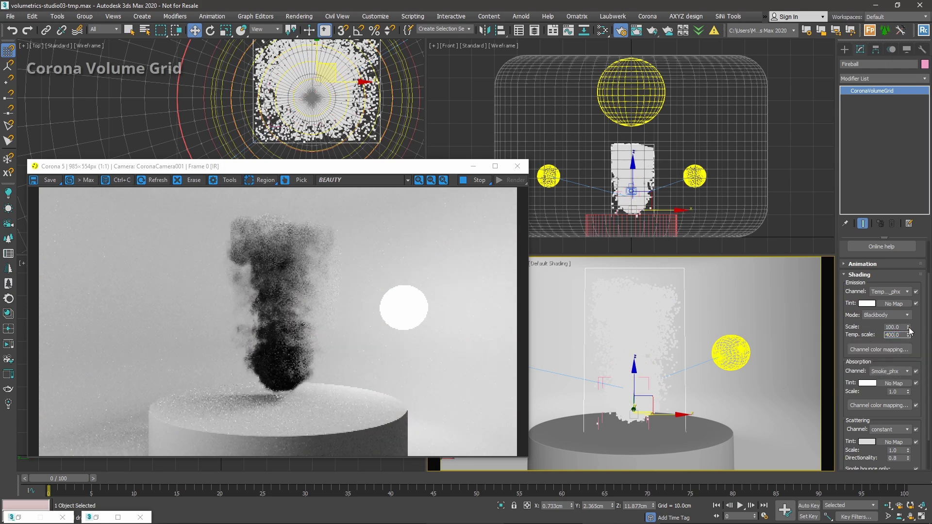
{"action": "type", "text": "0"}
{"action": "key", "text": "Return"}
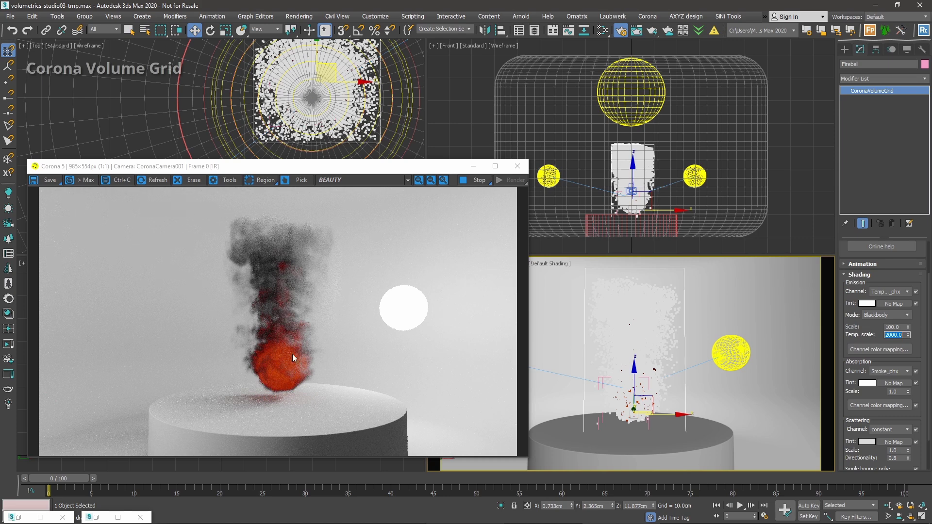
{"action": "scroll", "coordinate": [278, 256], "scroll_direction": "up", "scroll_amount": 1}
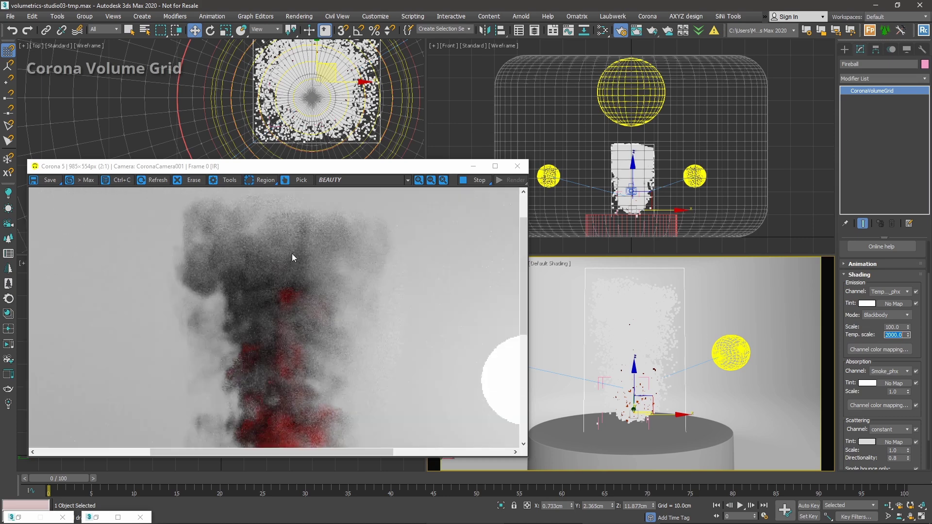
{"action": "scroll", "coordinate": [288, 314], "scroll_direction": "down", "scroll_amount": 1}
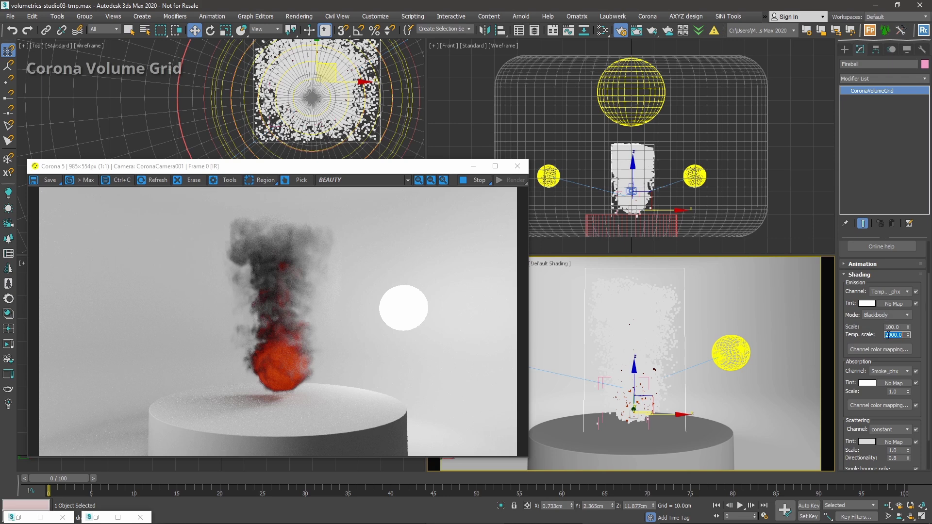
Try emission temperature scales of 3000 and 8000 on the Fireball and return the value to 4000
{"action": "left_click", "coordinate": [907, 333]}
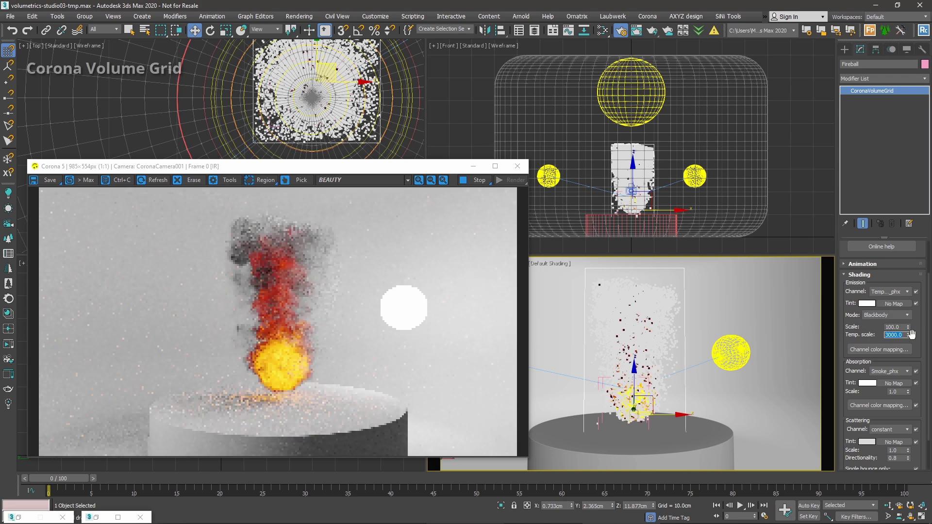
{"action": "left_click", "coordinate": [910, 333]}
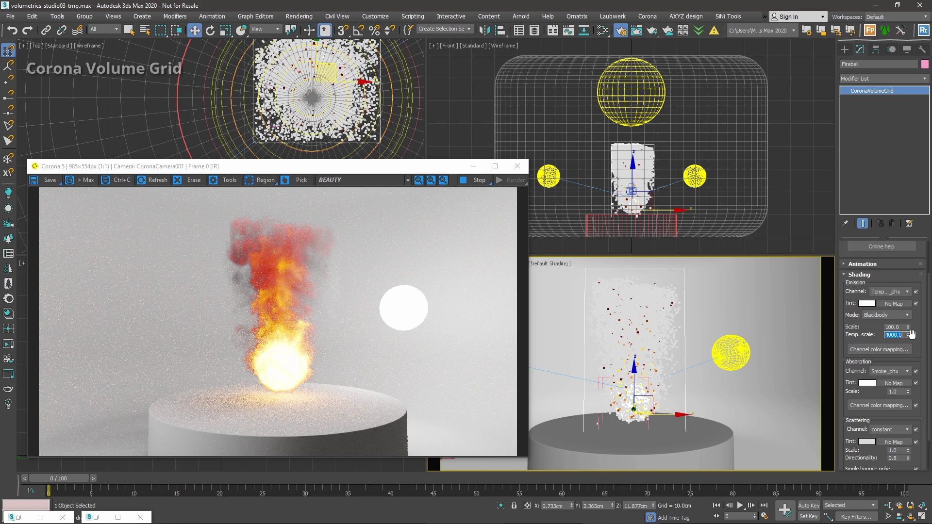
{"action": "key", "text": "Return"}
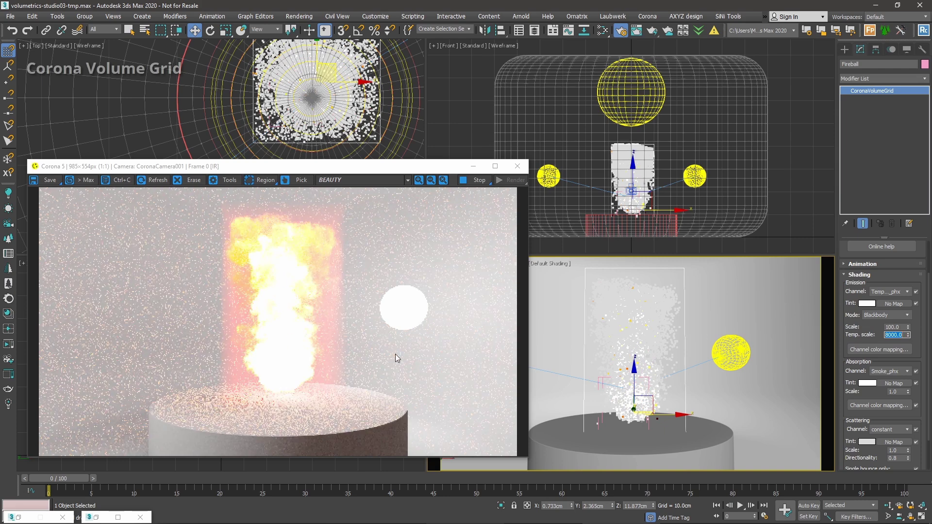
{"action": "key", "text": "BackSpace"}
{"action": "type", "text": "4"}
{"action": "key", "text": "Return"}
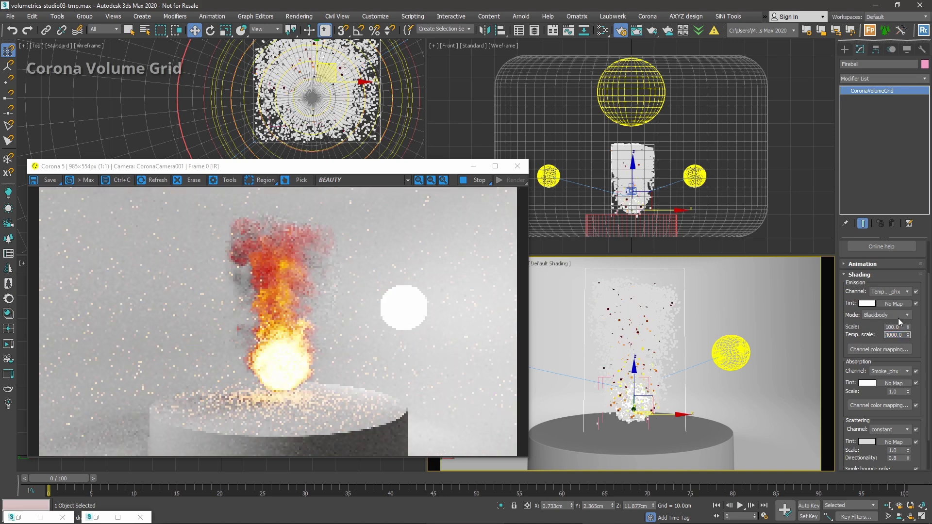
Review the Fireball's available emission modes and its absorption and scattering settings
{"action": "mouse_move", "coordinate": [894, 336]}
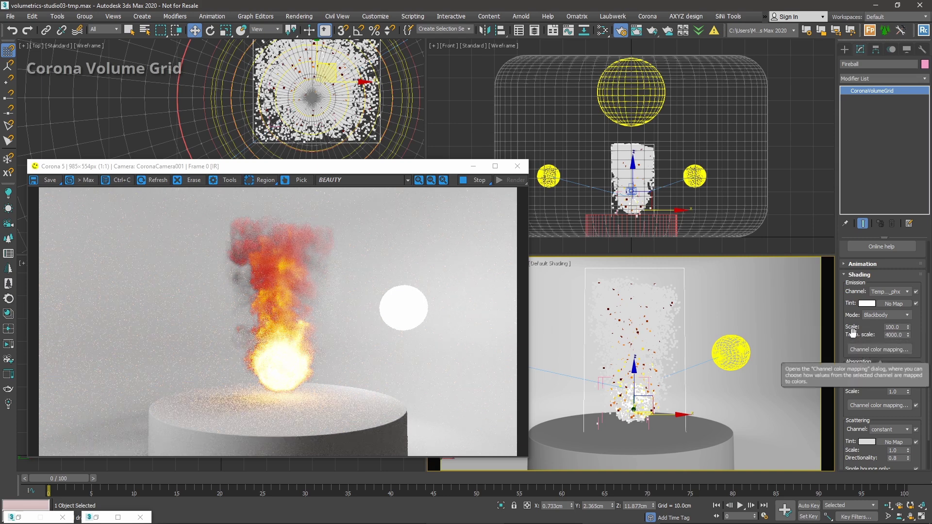
{"action": "scroll", "coordinate": [857, 325], "scroll_direction": "down", "scroll_amount": 1}
{"action": "scroll", "coordinate": [853, 309], "scroll_direction": "up", "scroll_amount": 1}
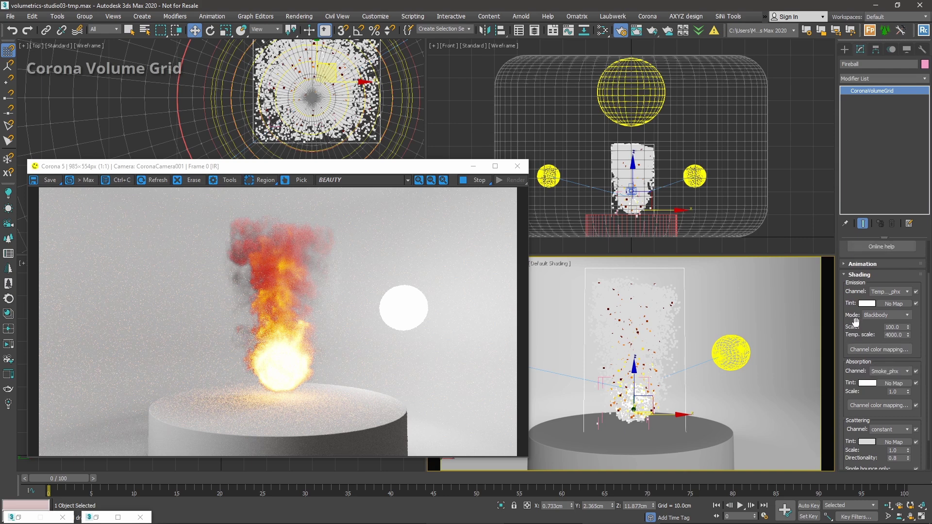
{"action": "left_click", "coordinate": [877, 315]}
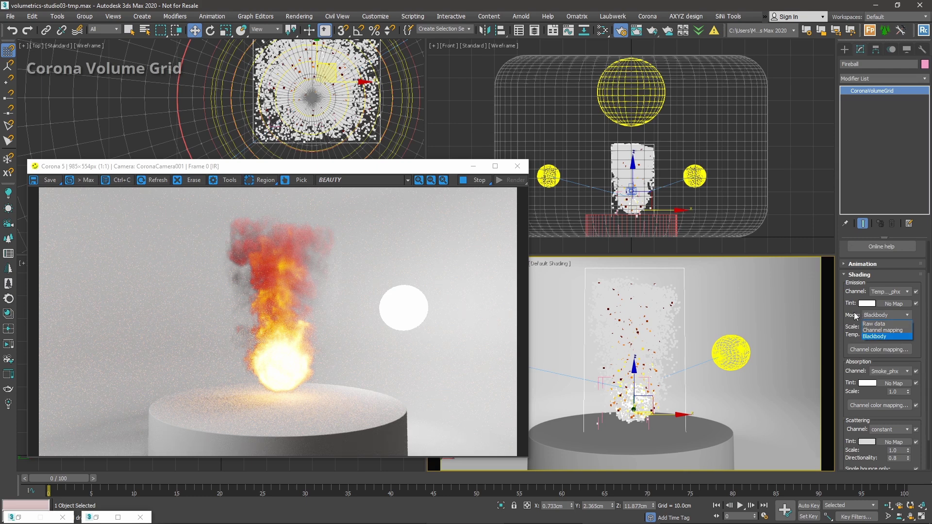
{"action": "left_click", "coordinate": [854, 316]}
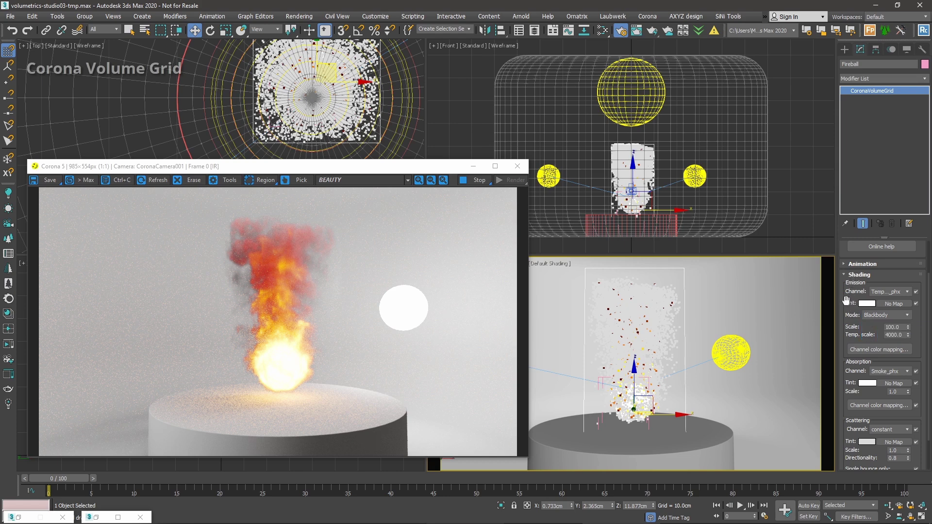
{"action": "scroll", "coordinate": [854, 269], "scroll_direction": "down", "scroll_amount": 2}
{"action": "scroll", "coordinate": [859, 291], "scroll_direction": "down", "scroll_amount": 1}
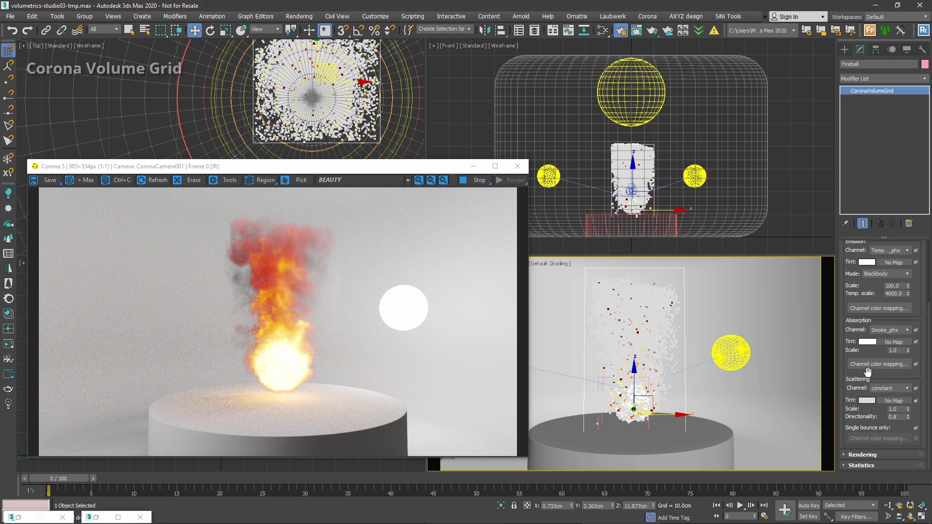
{"action": "scroll", "coordinate": [855, 285], "scroll_direction": "up", "scroll_amount": 3}
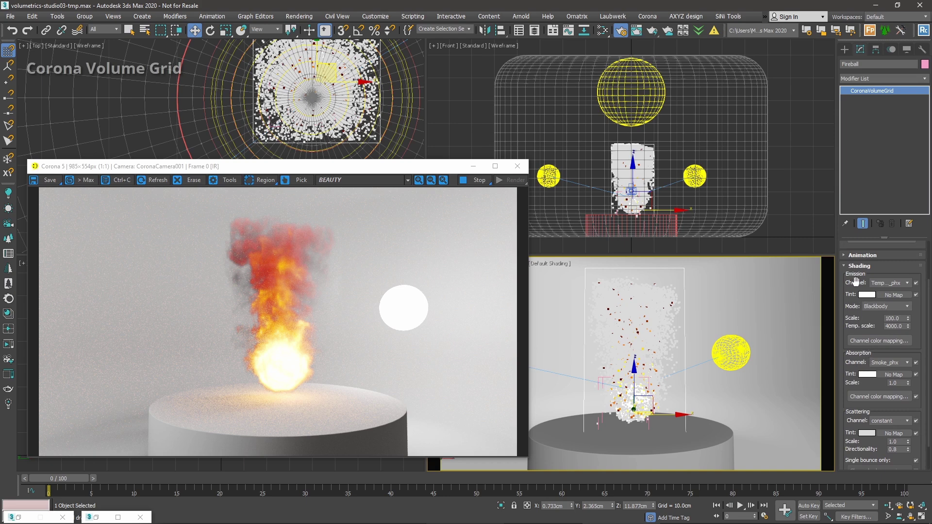
Switch the Fireball's emission mode to Channel mapping and open its emission color mapping for editing
{"action": "left_click", "coordinate": [871, 342]}
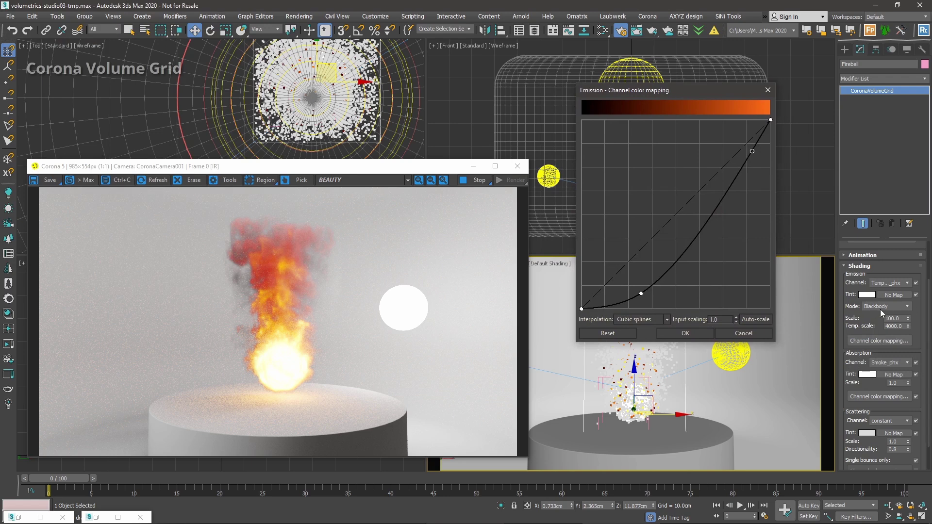
{"action": "left_click", "coordinate": [881, 308]}
{"action": "left_click", "coordinate": [883, 322]}
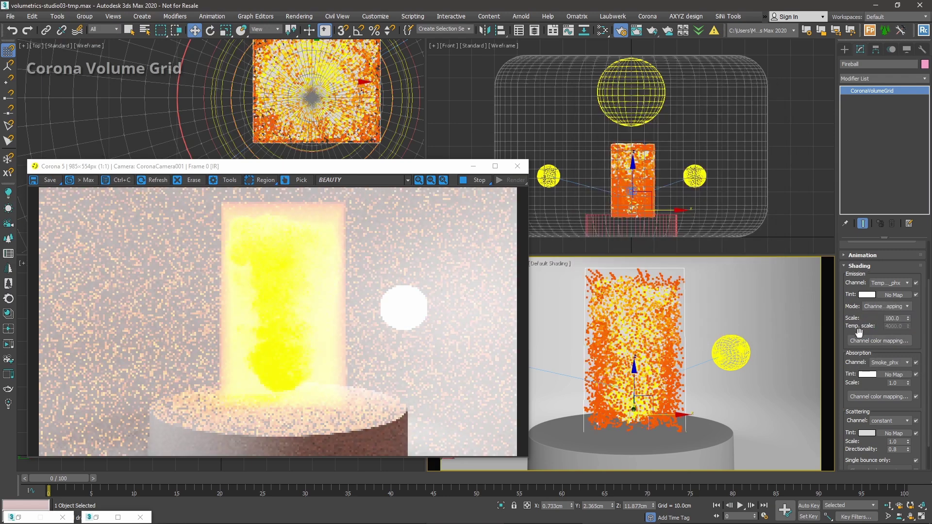
{"action": "left_click", "coordinate": [869, 342]}
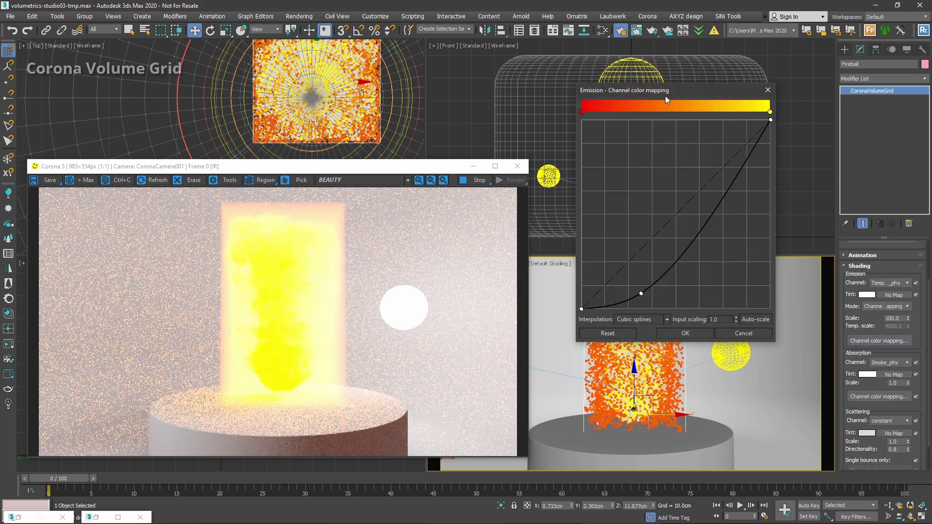
Recolour the emission gradient with a blue start point and a turquoise-green end point
{"action": "double_click", "coordinate": [582, 112]}
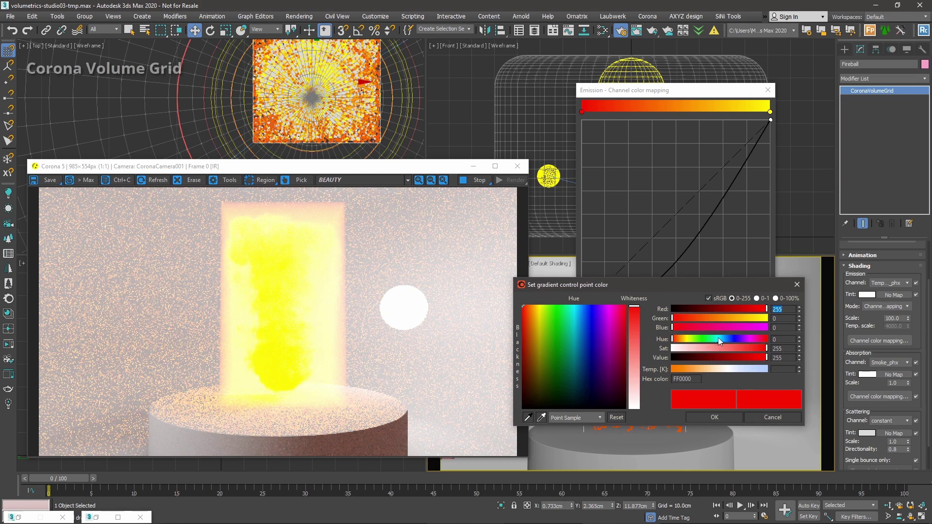
{"action": "left_click", "coordinate": [726, 338]}
{"action": "left_click", "coordinate": [722, 420]}
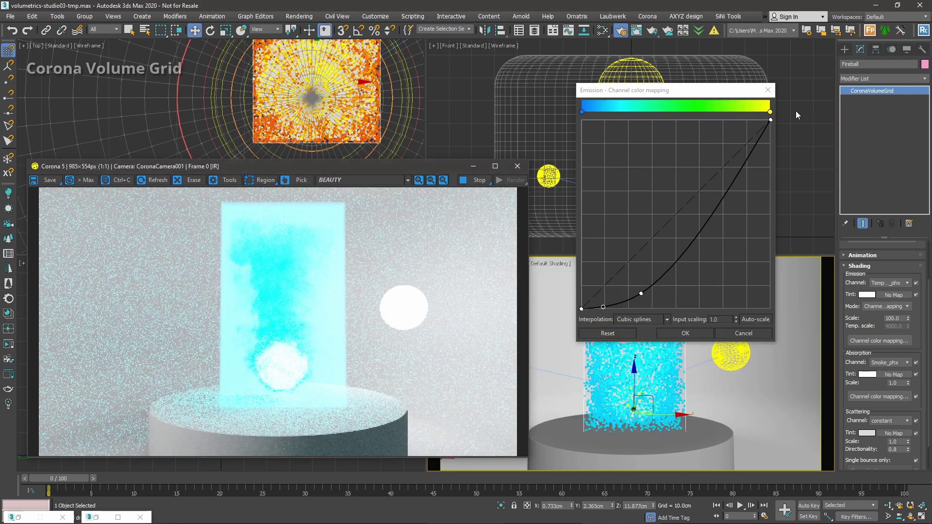
{"action": "double_click", "coordinate": [770, 111]}
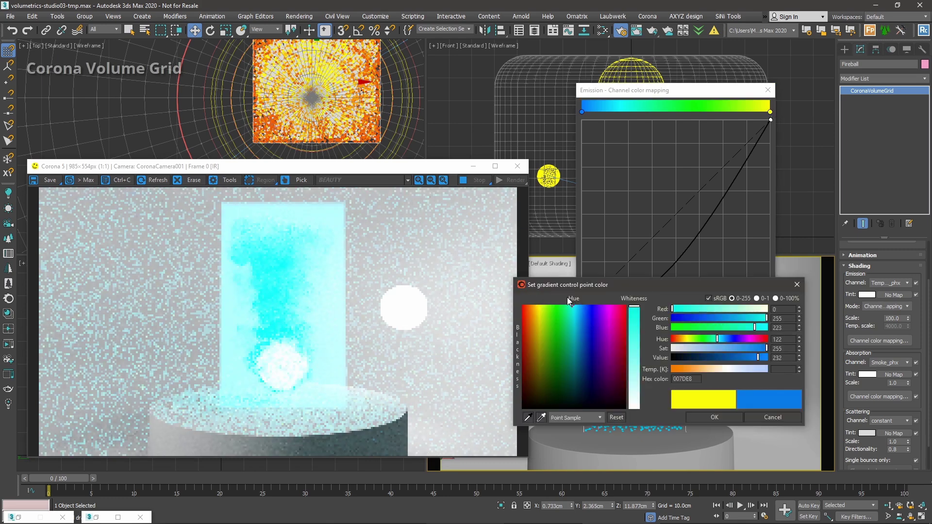
{"action": "left_click", "coordinate": [715, 418]}
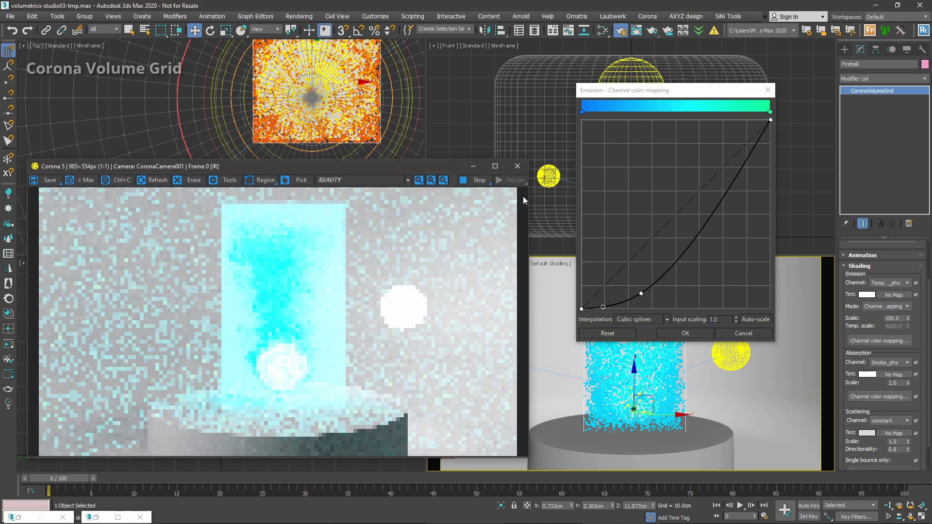
Reshape the emission mapping curve, lowering its end point to about two thirds and flattening the low-value section to zero
{"action": "left_click_drag", "start_coordinate": [642, 293], "coordinate": [620, 235]}
{"action": "left_click_drag", "start_coordinate": [768, 121], "coordinate": [771, 180]}
{"action": "left_click_drag", "start_coordinate": [623, 237], "coordinate": [662, 308]}
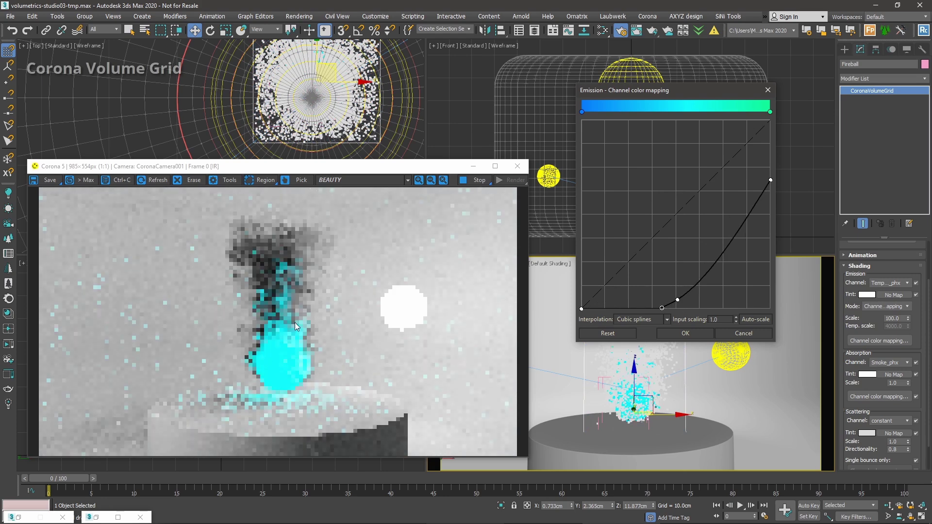
Try input scaling values of 2, 0.2 and 0.5 for the emission color mapping
{"action": "double_click", "coordinate": [723, 319]}
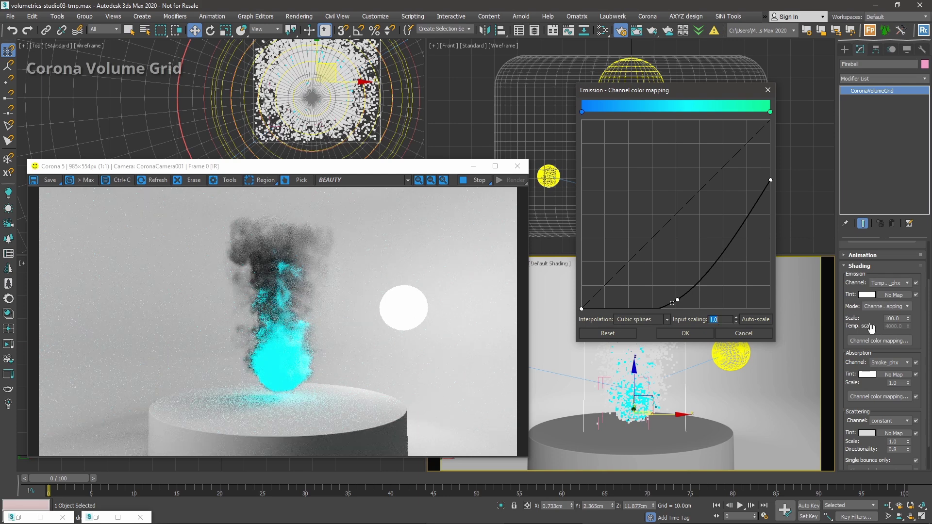
{"action": "type", "text": "2"}
{"action": "key", "text": "Return"}
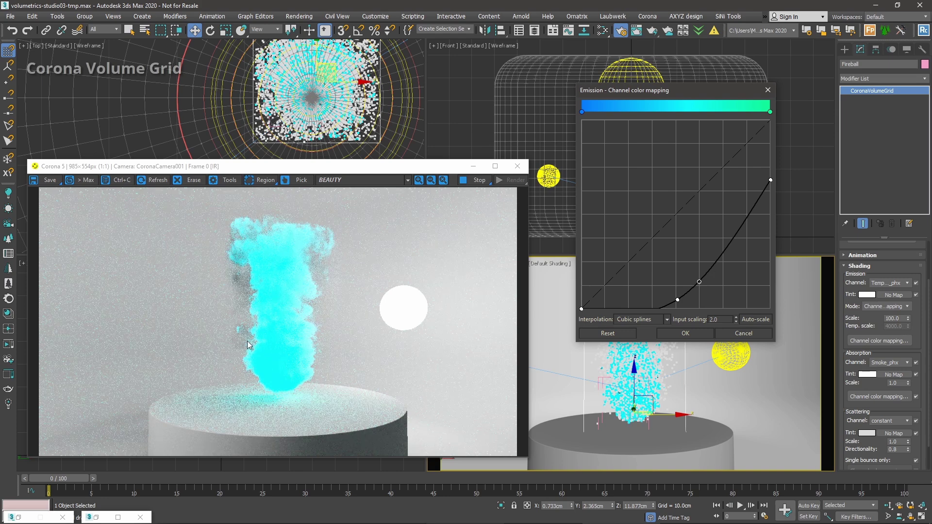
{"action": "double_click", "coordinate": [720, 319]}
{"action": "type", "text": ".2"}
{"action": "key", "text": "Return"}
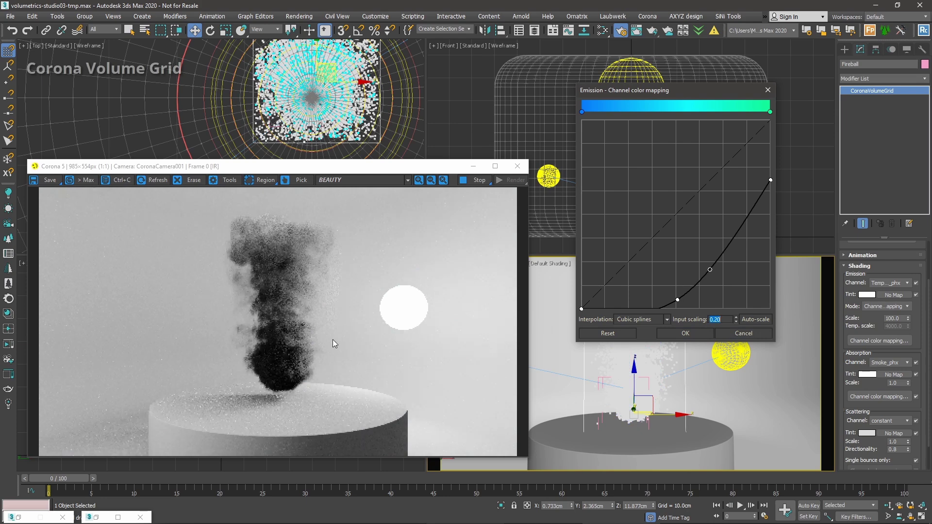
{"action": "type", "text": ".5"}
{"action": "key", "text": "Return"}
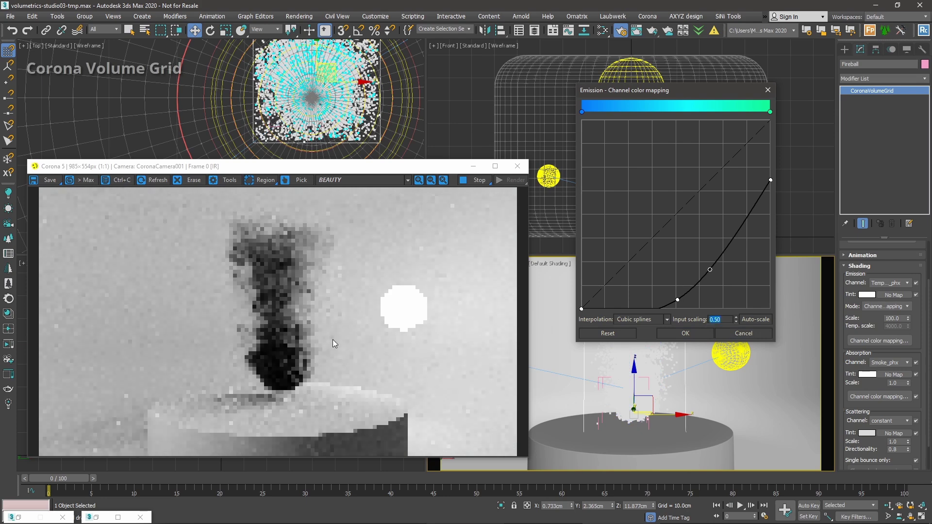
Set the emission mapping's input scaling to 1 and accept the color mapping
{"action": "left_click_drag", "start_coordinate": [736, 319], "coordinate": [741, 291]}
{"action": "double_click", "coordinate": [723, 319]}
{"action": "type", "text": "1"}
{"action": "key", "text": "Return"}
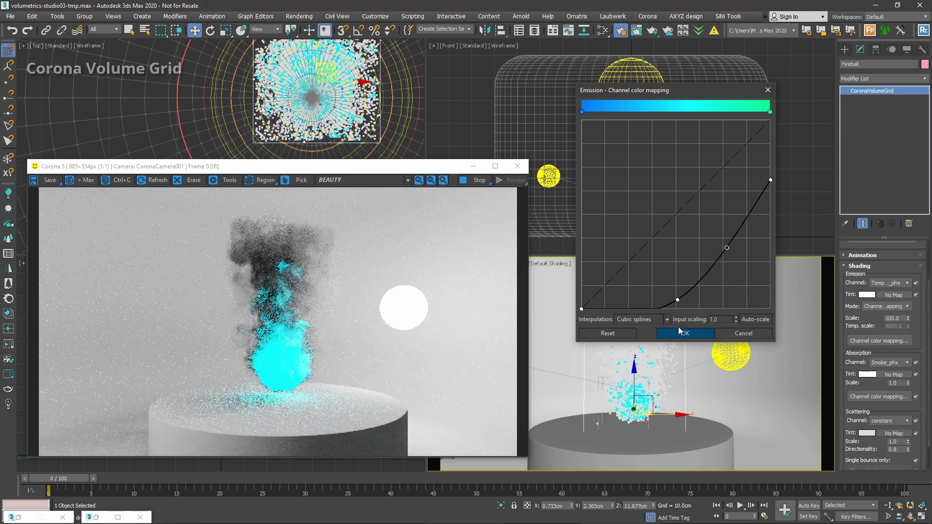
{"action": "left_click", "coordinate": [681, 334]}
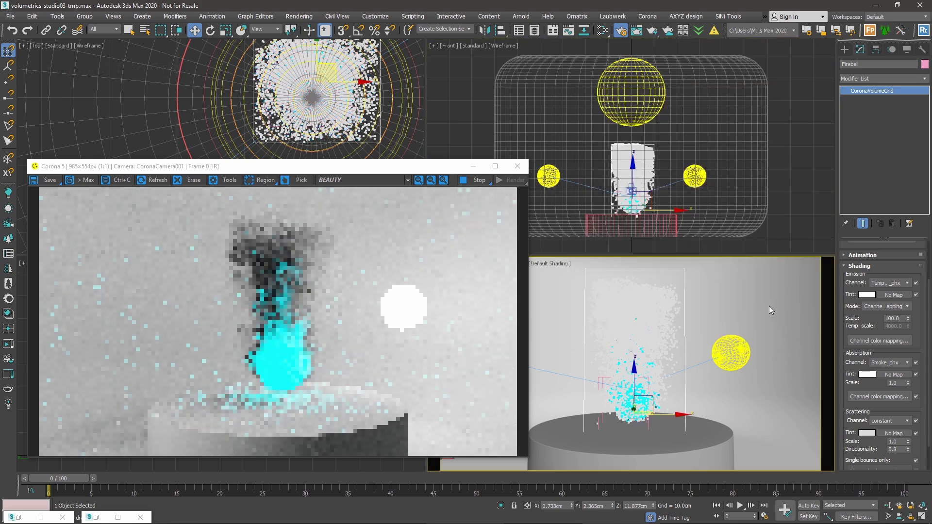